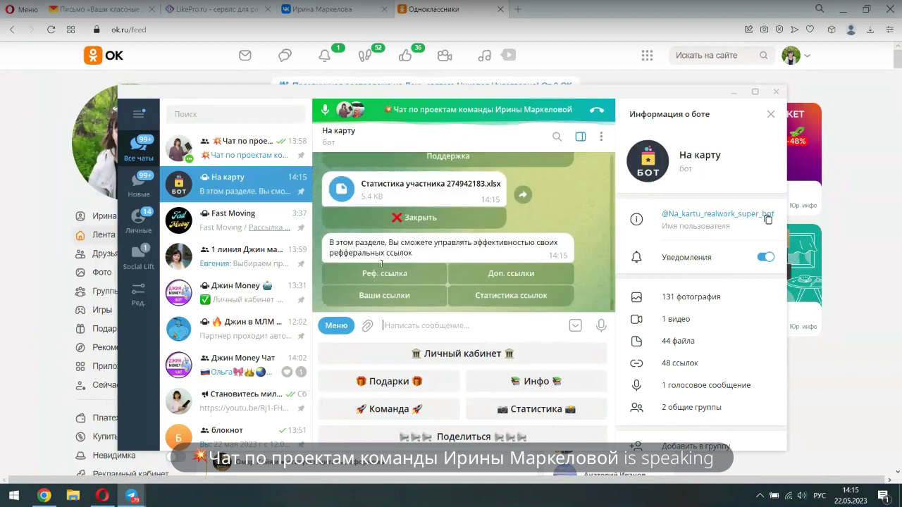
# Display the referral link in the На карту bot and copy the full 22 мая flash-mob announcement from the блокнот chat
pyautogui.click(384, 280)
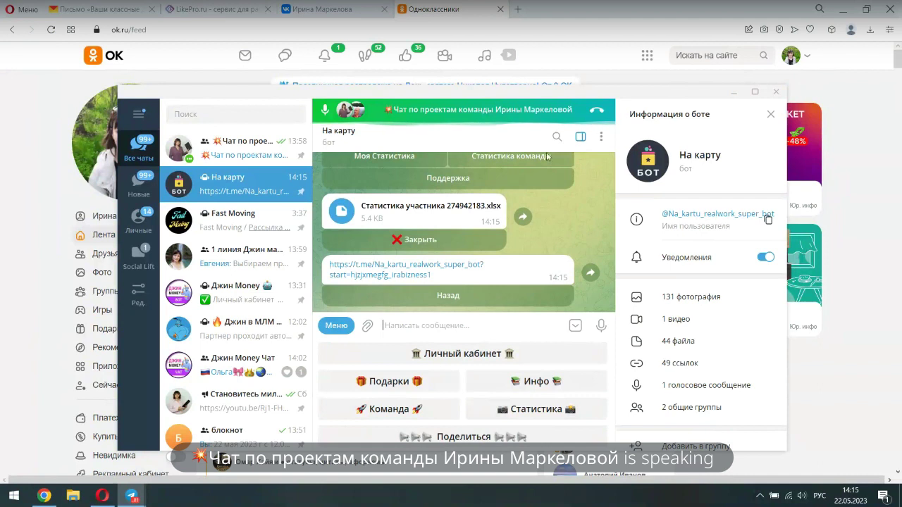
pyautogui.click(224, 439)
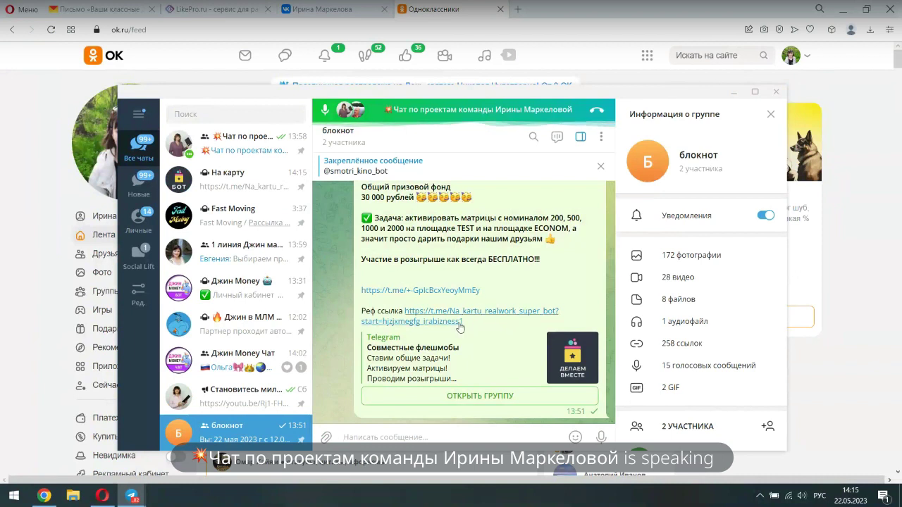
pyautogui.moveTo(451, 320); pyautogui.dragTo(386, 243)
pyautogui.rightClick(385, 243)
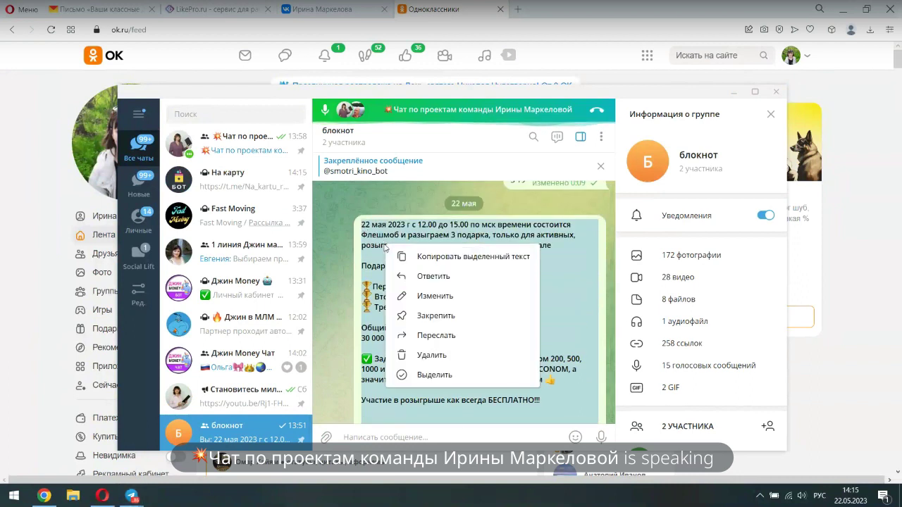
pyautogui.click(416, 257)
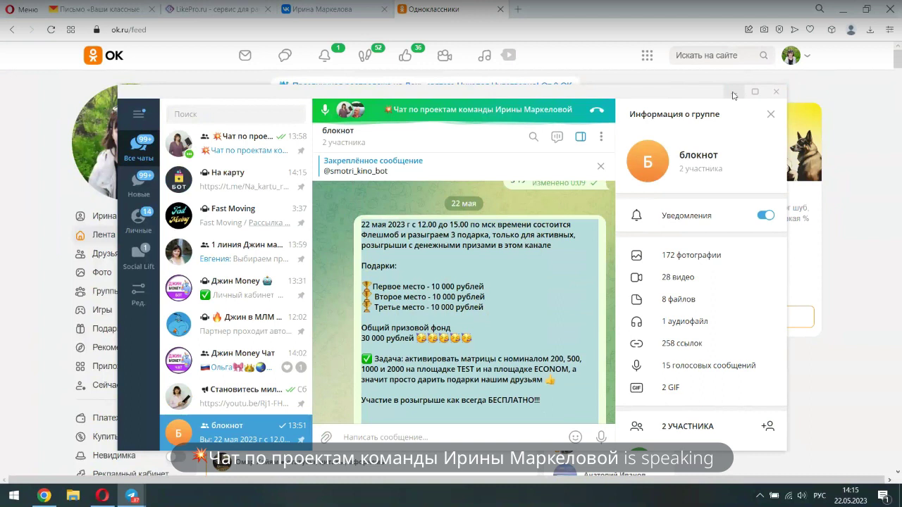
pyautogui.click(732, 92)
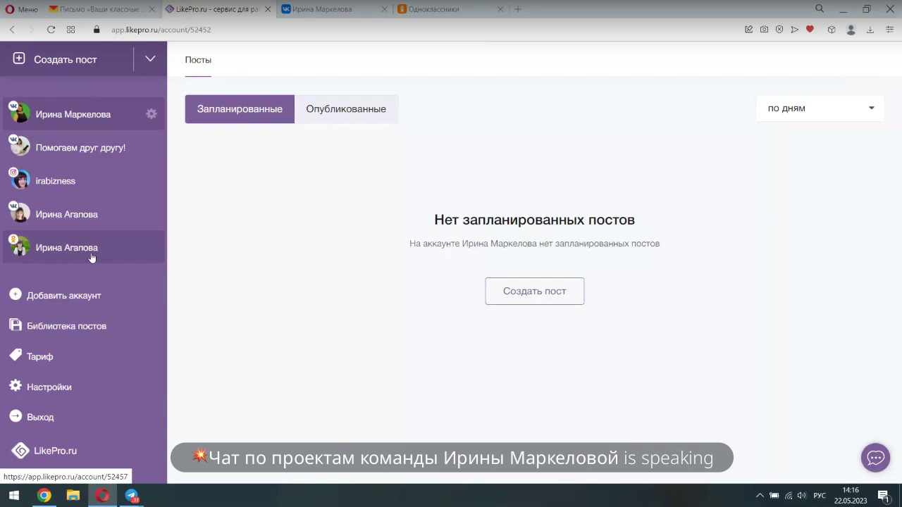
# Switch to LikePro.ru and start a new post, adding the Помогаем друг другу! community, the Instagram account and the second VK profile
pyautogui.click(67, 61)
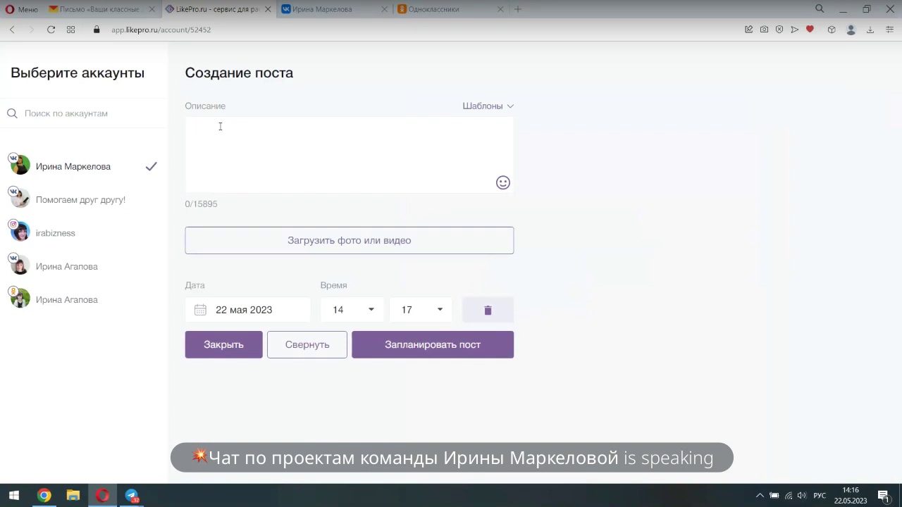
pyautogui.rightClick(220, 126)
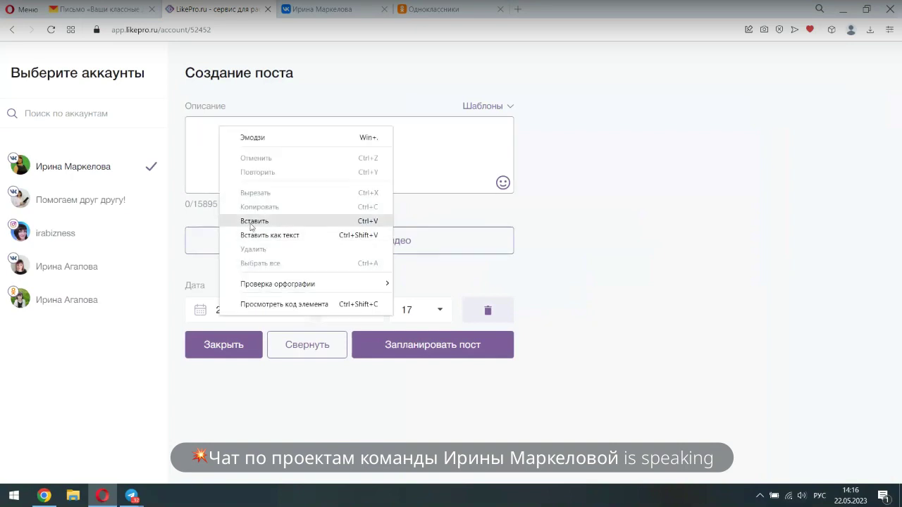
pyautogui.click(139, 201)
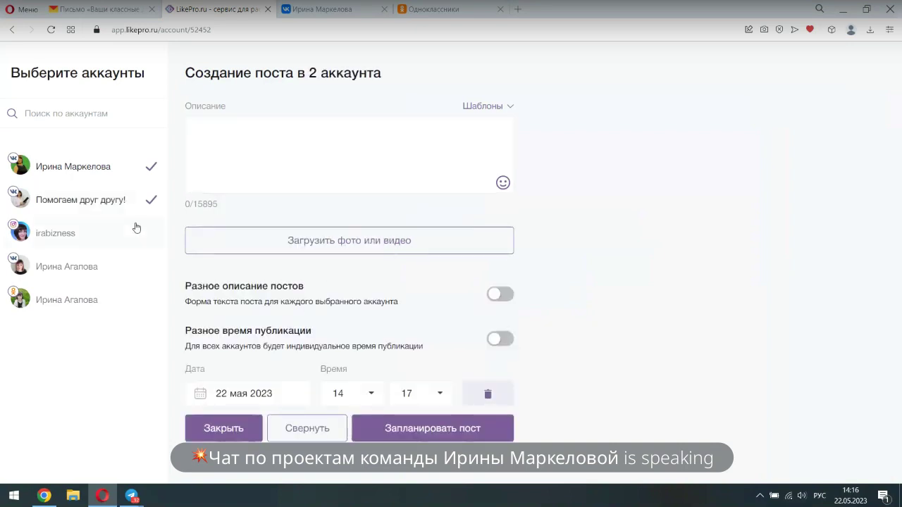
pyautogui.click(136, 227)
pyautogui.click(136, 271)
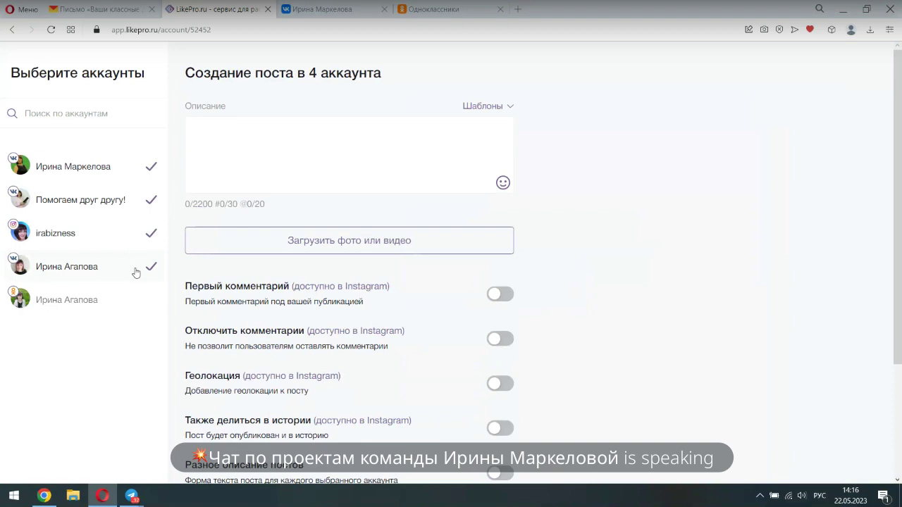
# Paste the copied announcement into the post description and add the hashtag #накарту below it, after a blank line
pyautogui.rightClick(203, 124)
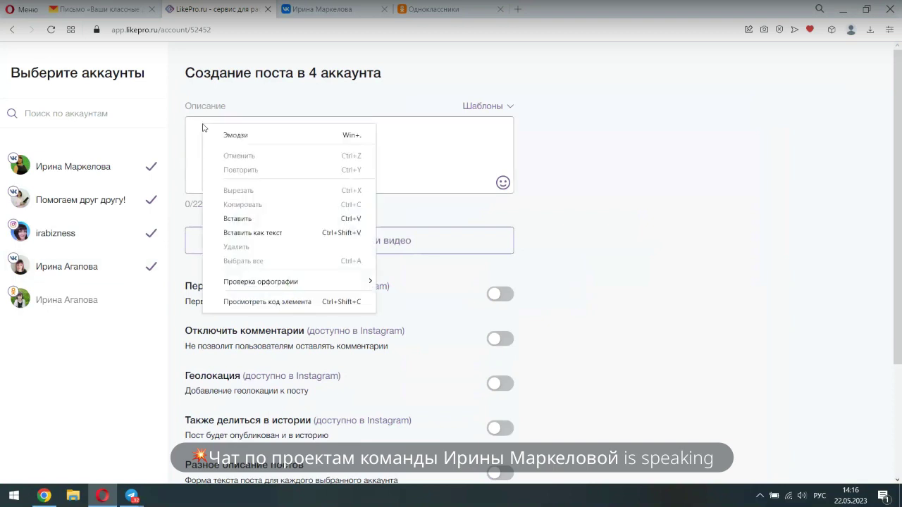
pyautogui.click(233, 214)
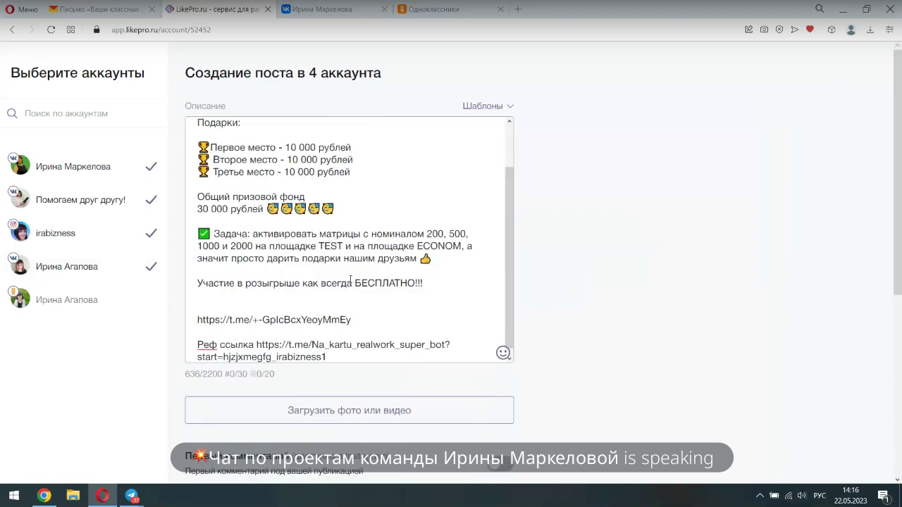
pyautogui.press('Return')
pyautogui.press('Return')
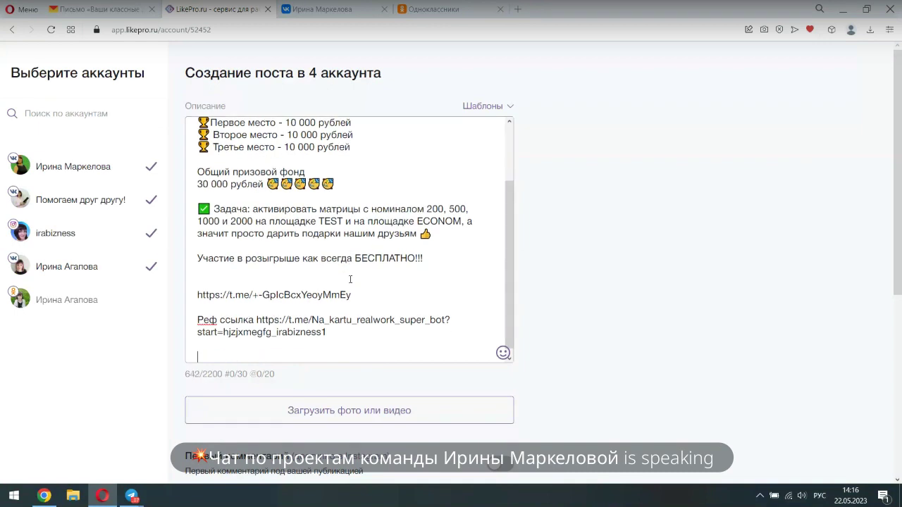
pyautogui.hotkey('alt', 'shift')
pyautogui.write('#')
pyautogui.hotkey('alt', 'shift')
pyautogui.write('накарту')
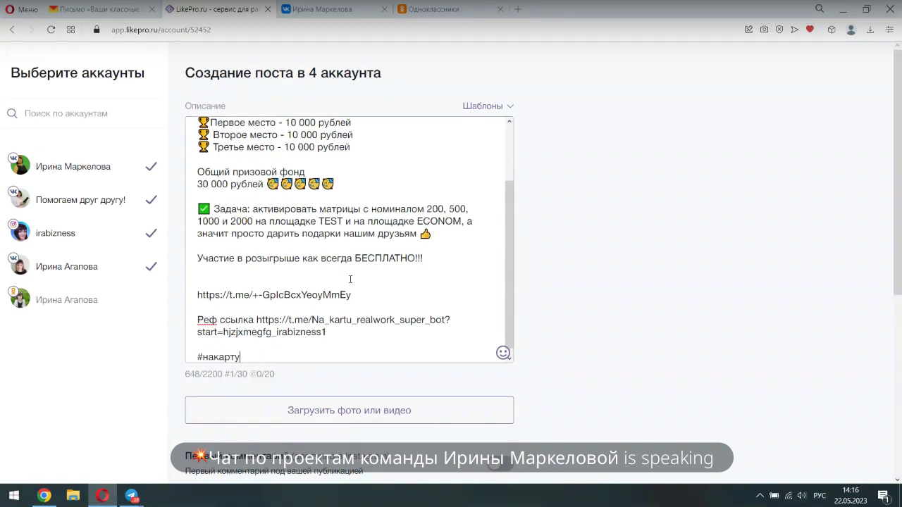
# Add the hashtags #подаркинакарту and #подарки on separate lines at the end of the description
pyautogui.press('Return')
pyautogui.hotkey('alt', 'shift')
pyautogui.write('#')
pyautogui.hotkey('alt', 'shift')
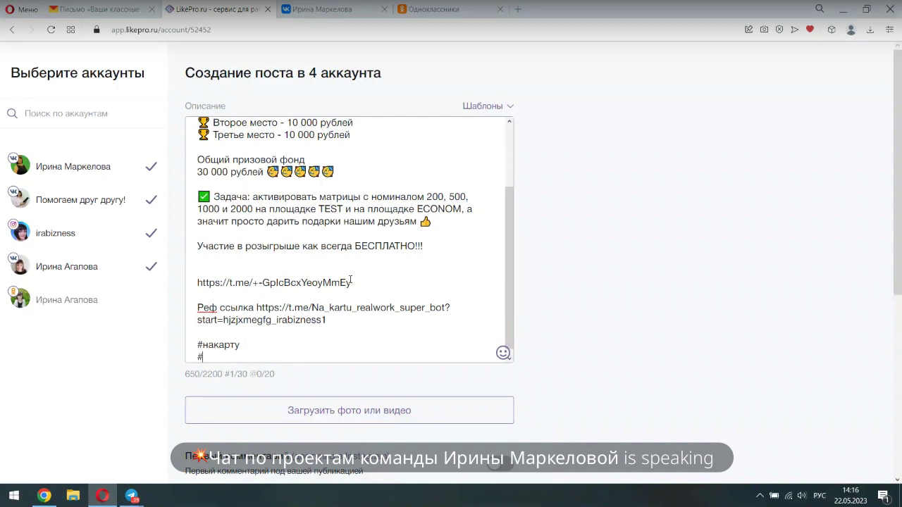
pyautogui.write('подаркинакарту')
pyautogui.press('Return')
pyautogui.hotkey('alt', 'shift')
pyautogui.write('#')
pyautogui.hotkey('alt', 'shift')
pyautogui.write('подарки')
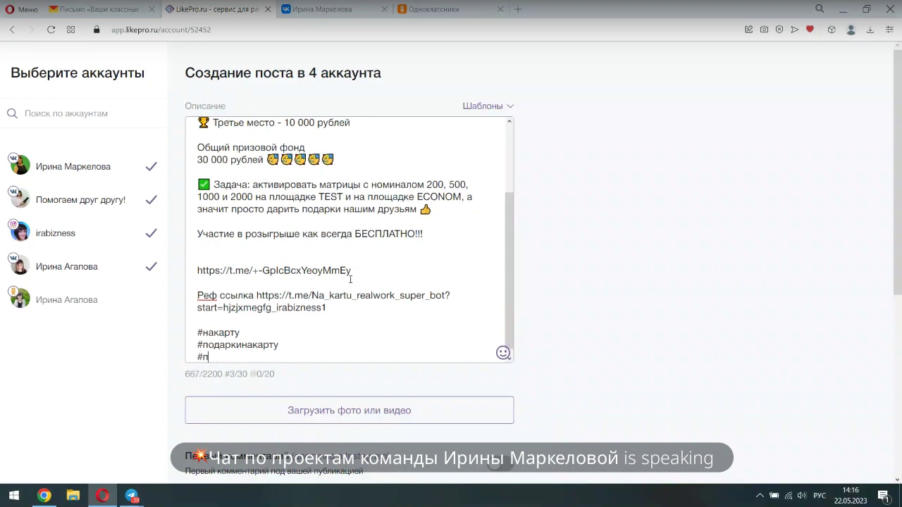
# Append the hashtags #бот and #телеграмбот to the description, each on its own line
pyautogui.press('Return')
pyautogui.hotkey('alt', 'shift')
pyautogui.write('#')
pyautogui.hotkey('alt', 'shift')
pyautogui.write('бот')
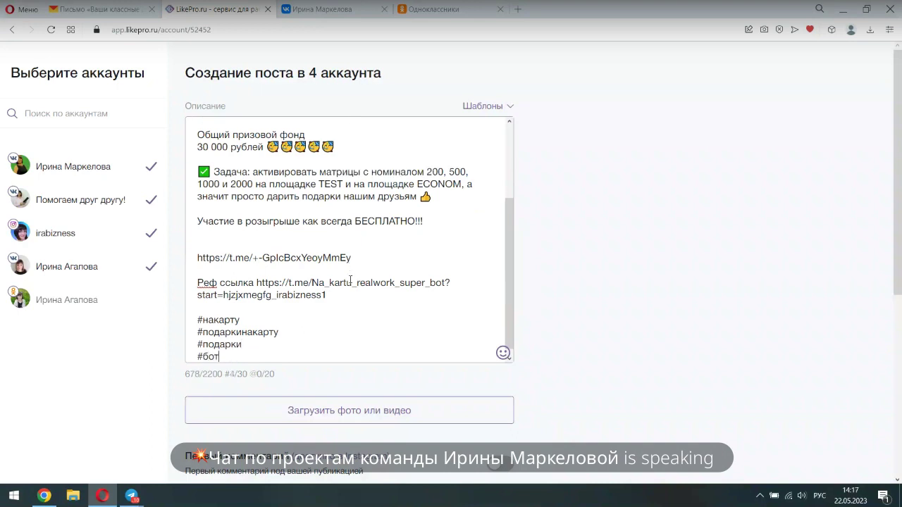
pyautogui.press('Return')
pyautogui.hotkey('alt', 'shift')
pyautogui.write('#')
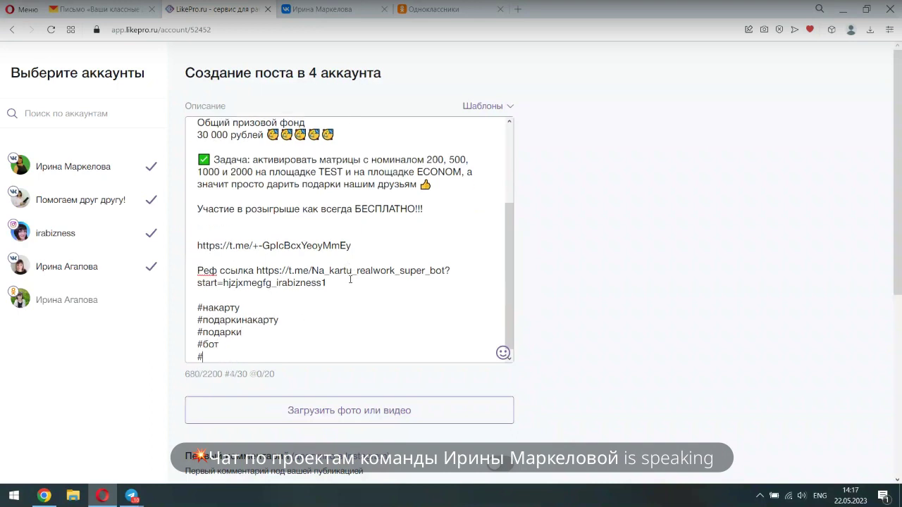
pyautogui.hotkey('alt', 'shift')
pyautogui.write('телеграмбот')
# Upload the image file 5 from the Desktop folder to the post
pyautogui.click(360, 416)
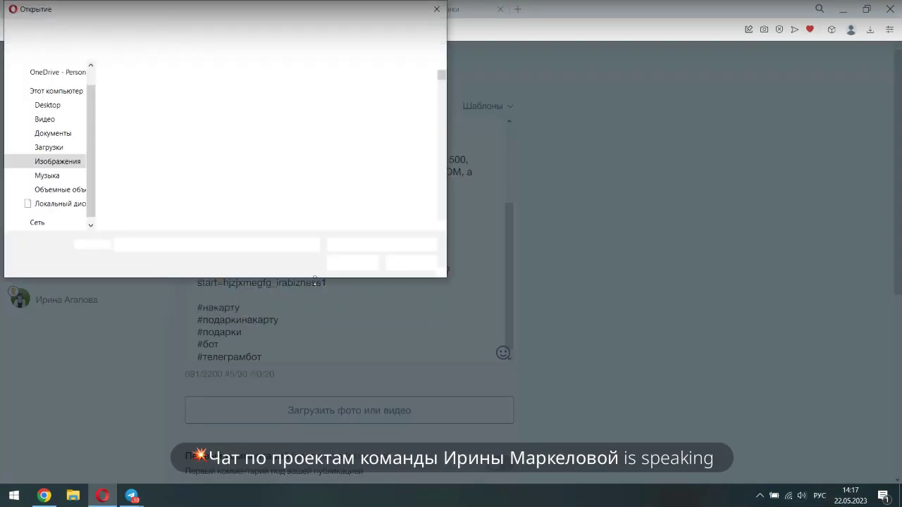
pyautogui.click(55, 82)
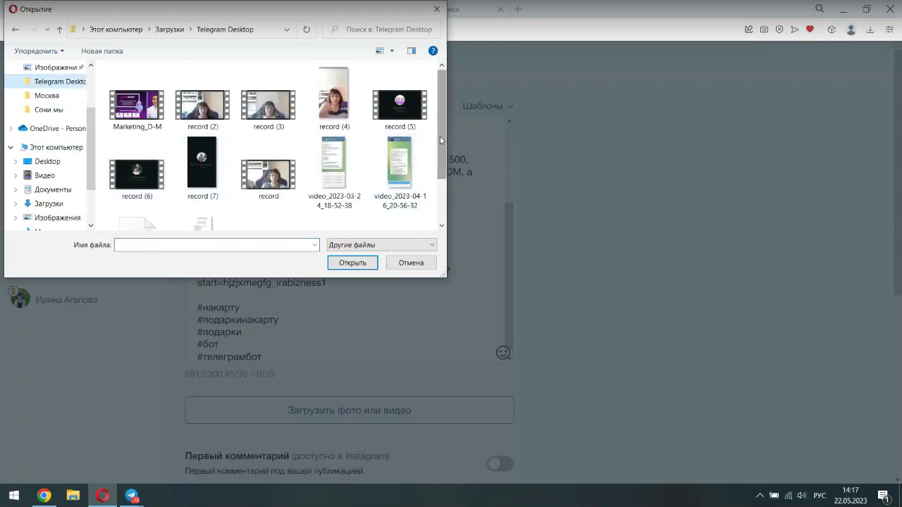
pyautogui.moveTo(442, 141); pyautogui.dragTo(438, 190)
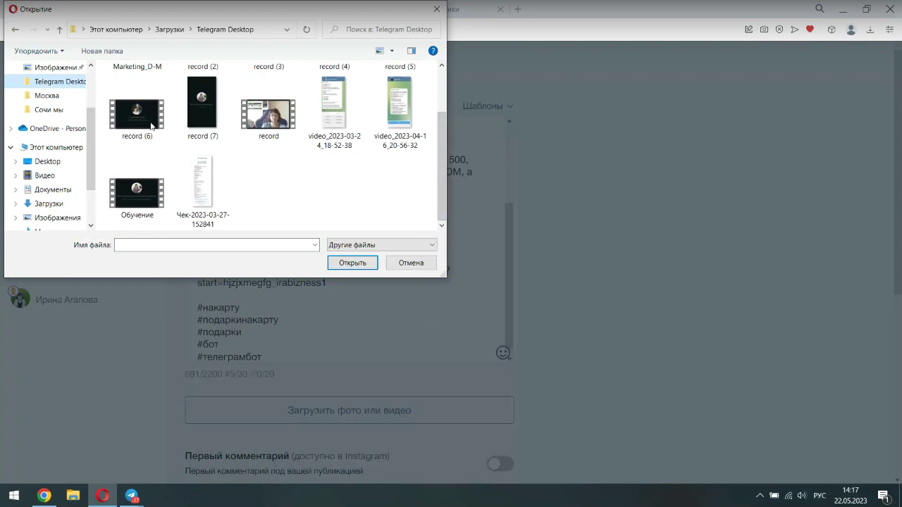
pyautogui.scroll(2, 86, 123)
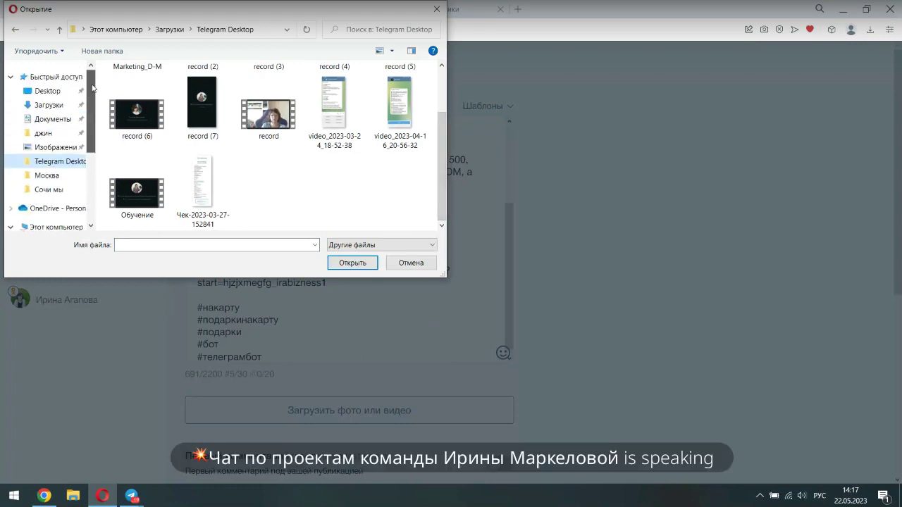
pyautogui.click(46, 91)
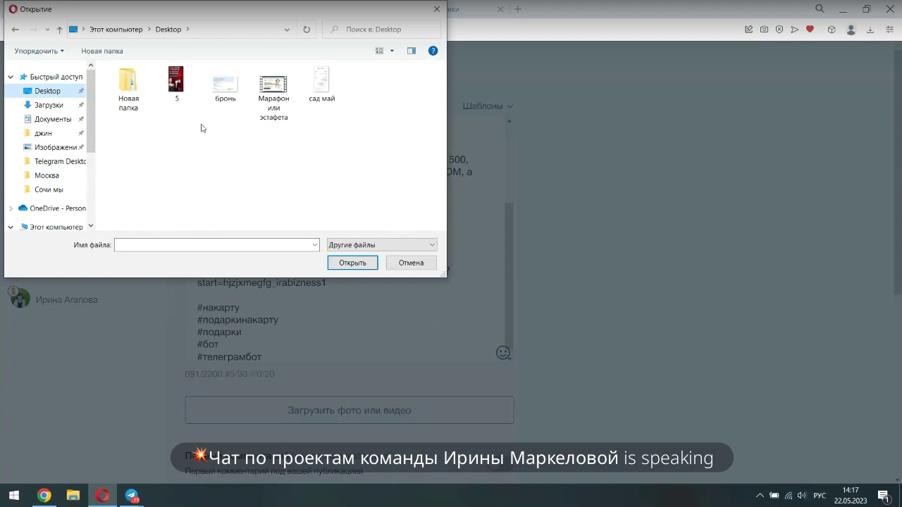
pyautogui.click(194, 104)
pyautogui.click(339, 267)
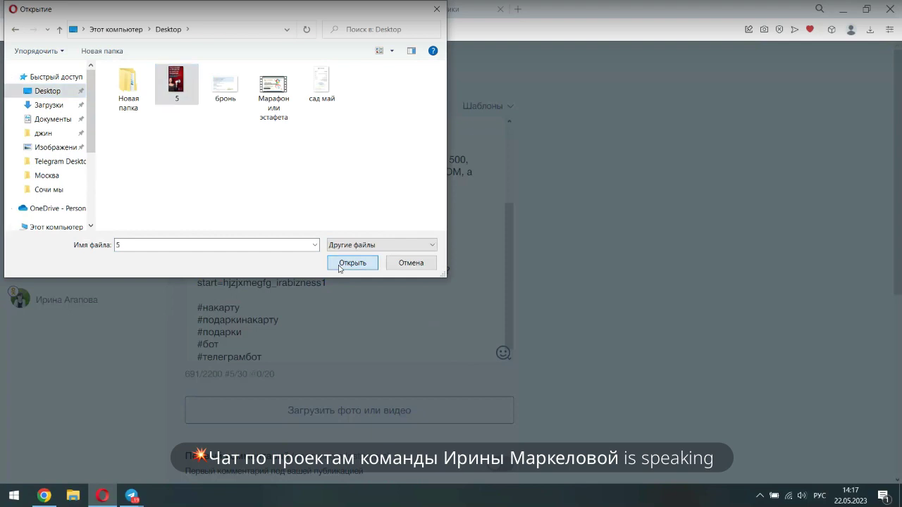
pyautogui.scroll(-2, 317, 321)
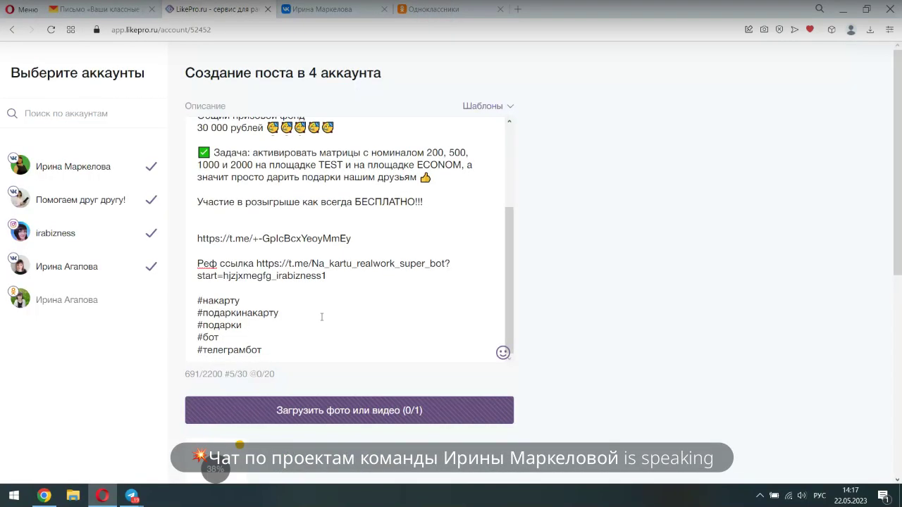
pyautogui.scroll(-1, 320, 321)
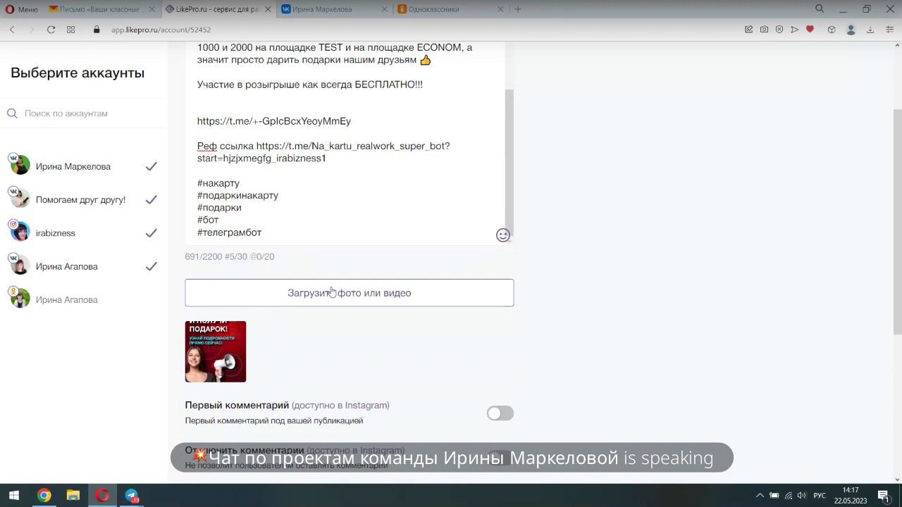
# Upload a second photo to the post from the Сочи мы folder, the portrait in a white hat in front of the ship
pyautogui.click(331, 292)
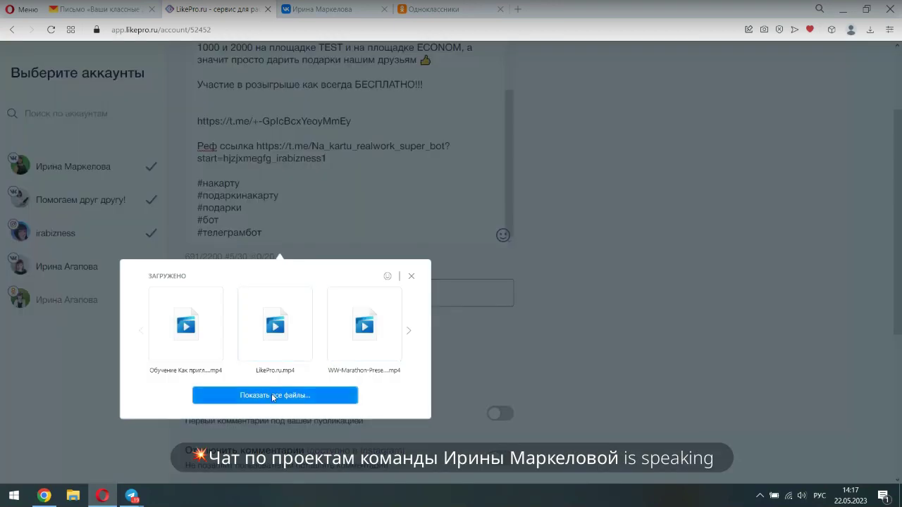
pyautogui.click(266, 336)
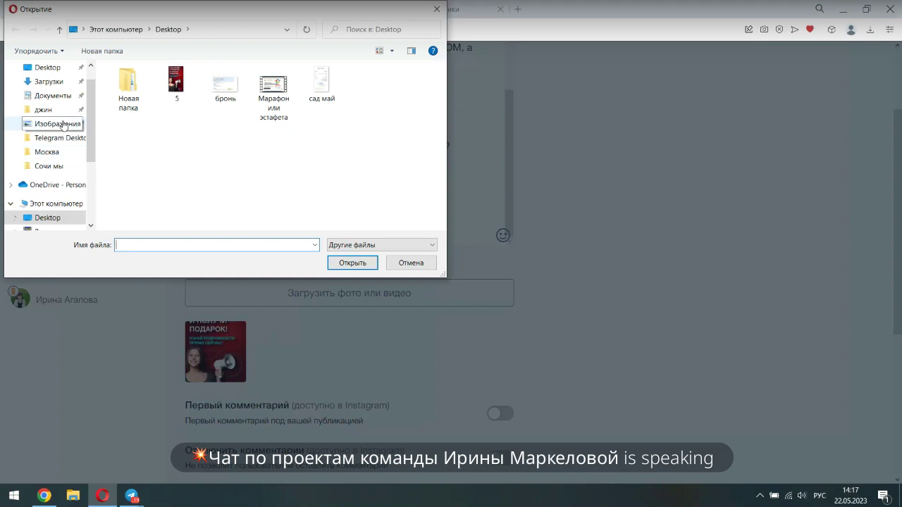
pyautogui.click(62, 124)
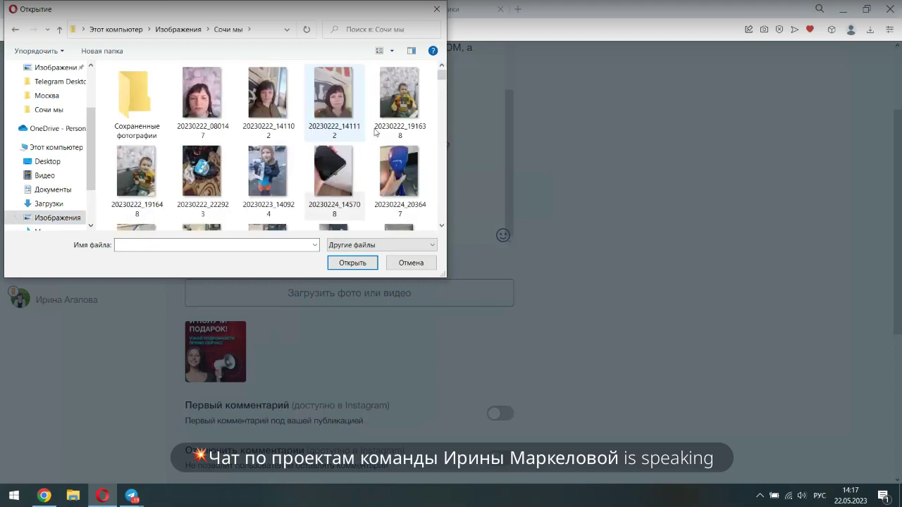
pyautogui.moveTo(440, 75); pyautogui.dragTo(440, 104)
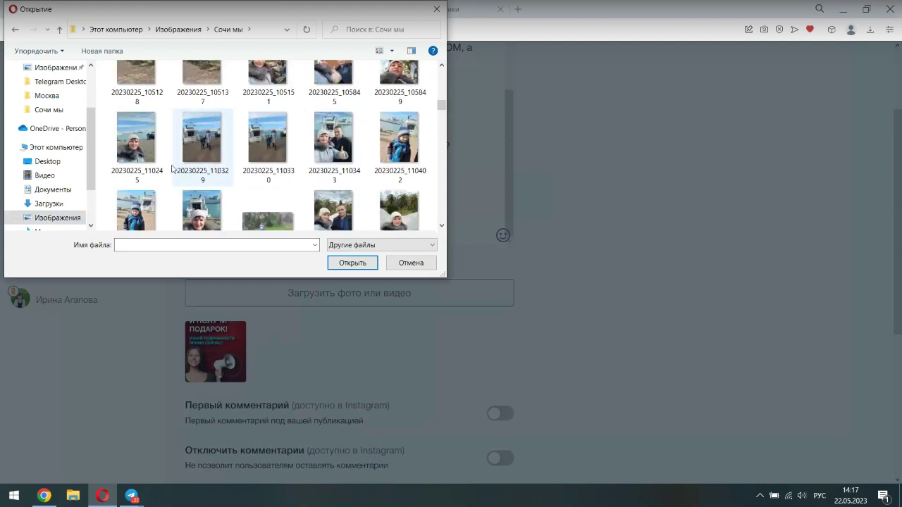
pyautogui.click(201, 212)
pyautogui.click(342, 262)
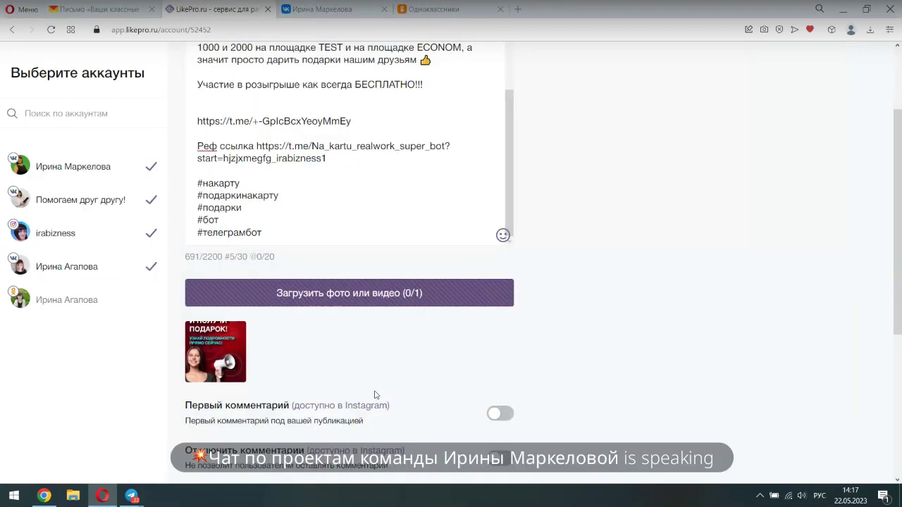
# Enable the first comment for Instagram and enter the comment text "Суперский проект!"
pyautogui.scroll(-1, 375, 395)
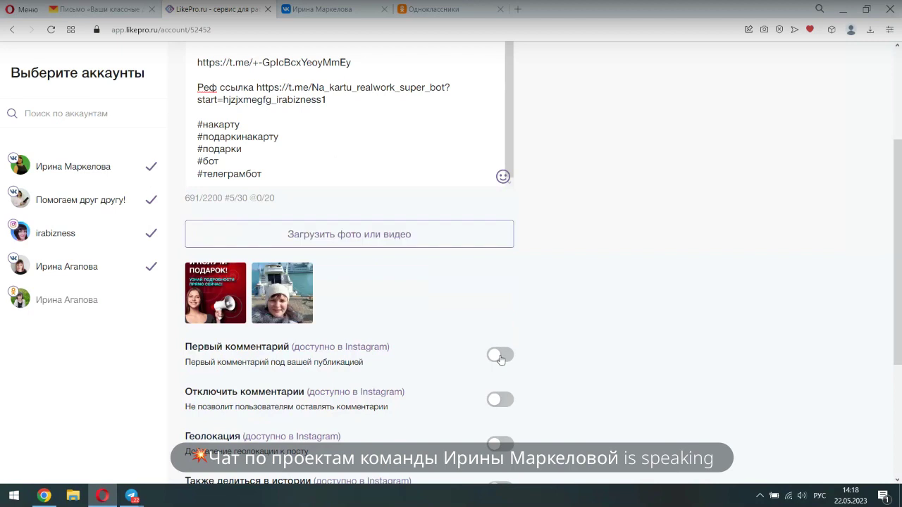
pyautogui.click(501, 356)
pyautogui.scroll(-1, 324, 402)
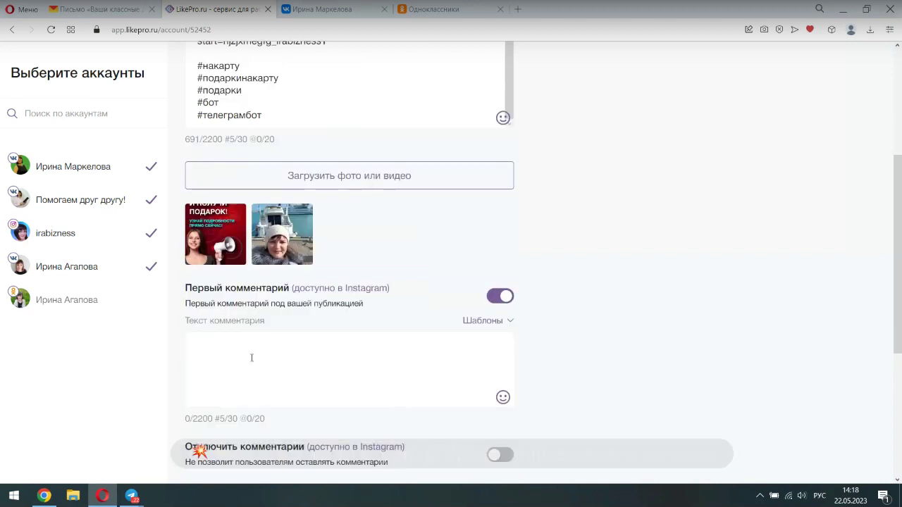
pyautogui.click(242, 338)
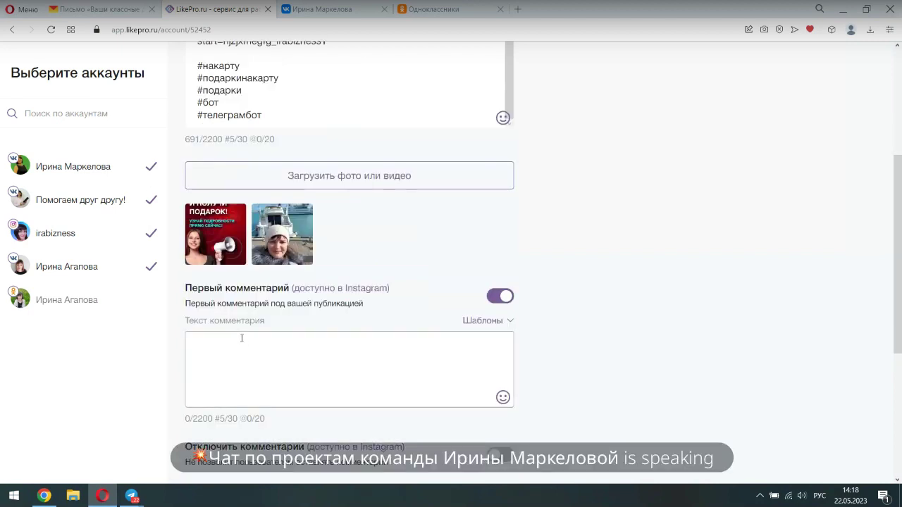
pyautogui.write('Сур')
pyautogui.write('перский п')
pyautogui.write('роект!')
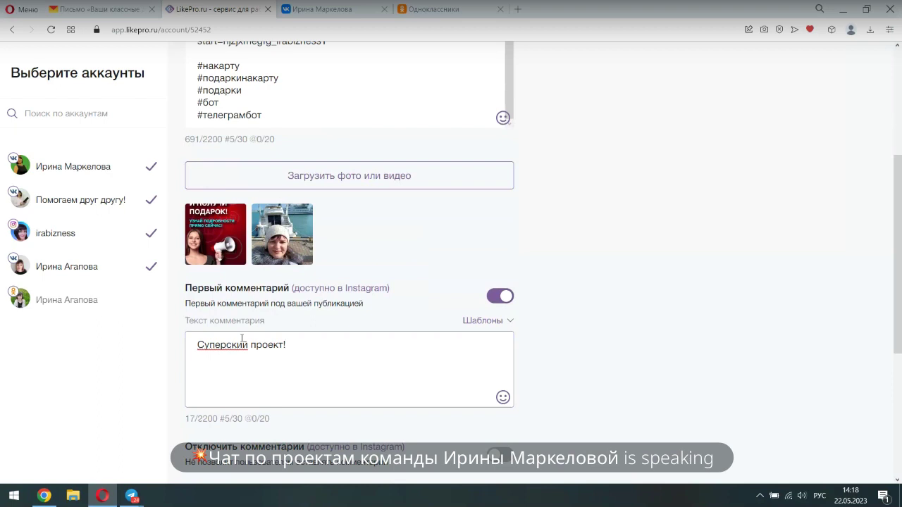
pyautogui.scroll(-1, 241, 339)
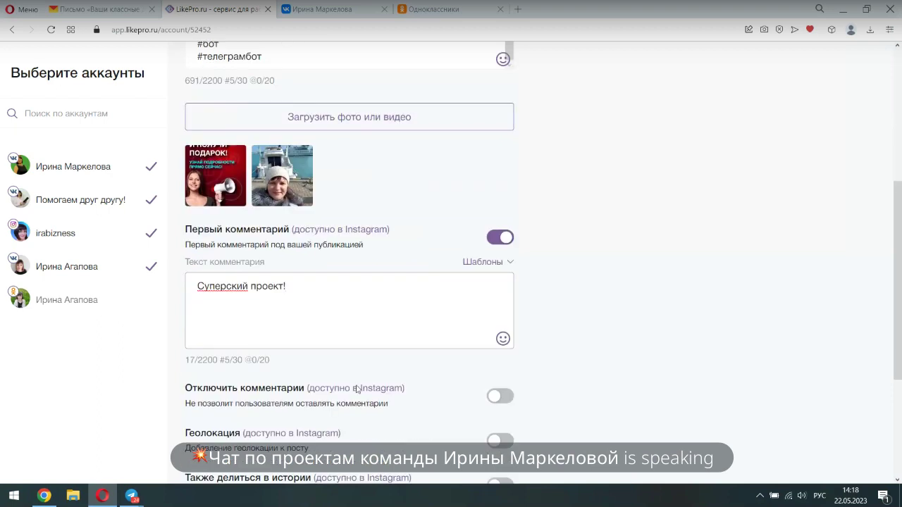
# Enable sharing the post to Instagram stories and turn on separate descriptions for each selected account
pyautogui.scroll(-1, 435, 403)
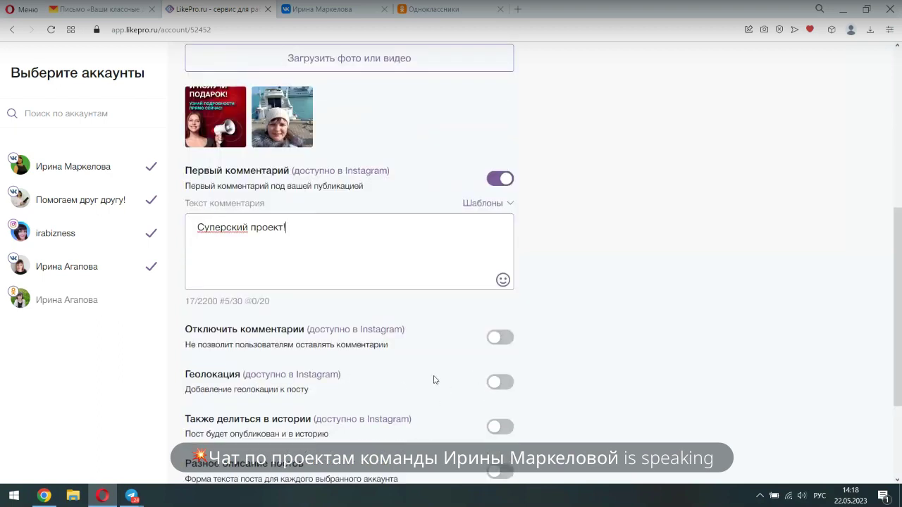
pyautogui.scroll(-1, 435, 381)
pyautogui.click(498, 367)
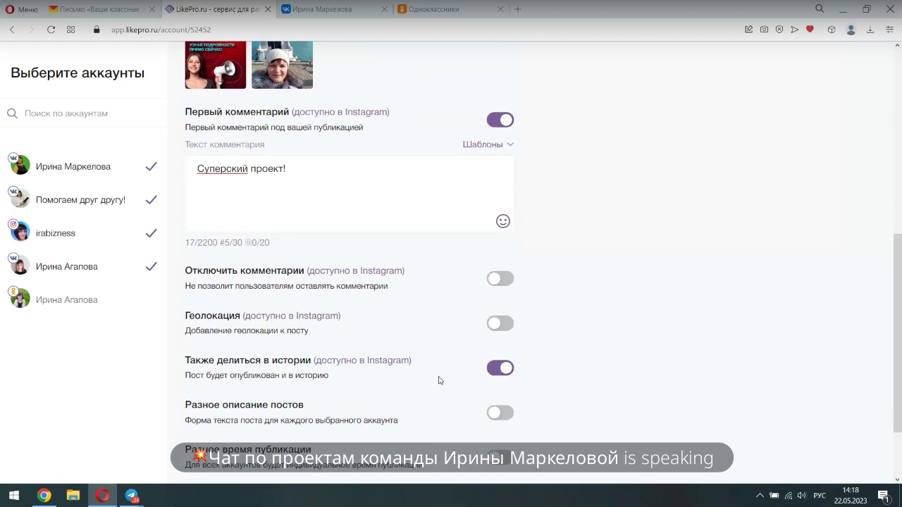
pyautogui.scroll(-1, 385, 407)
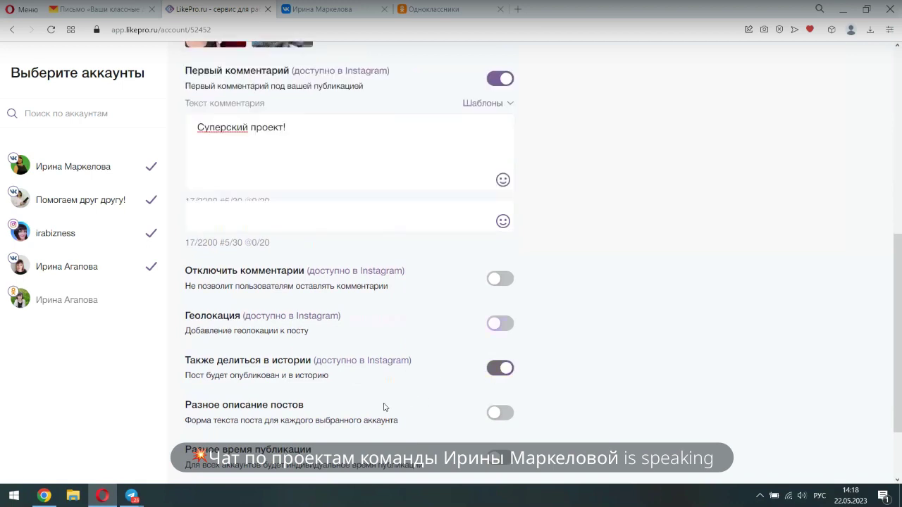
pyautogui.click(496, 356)
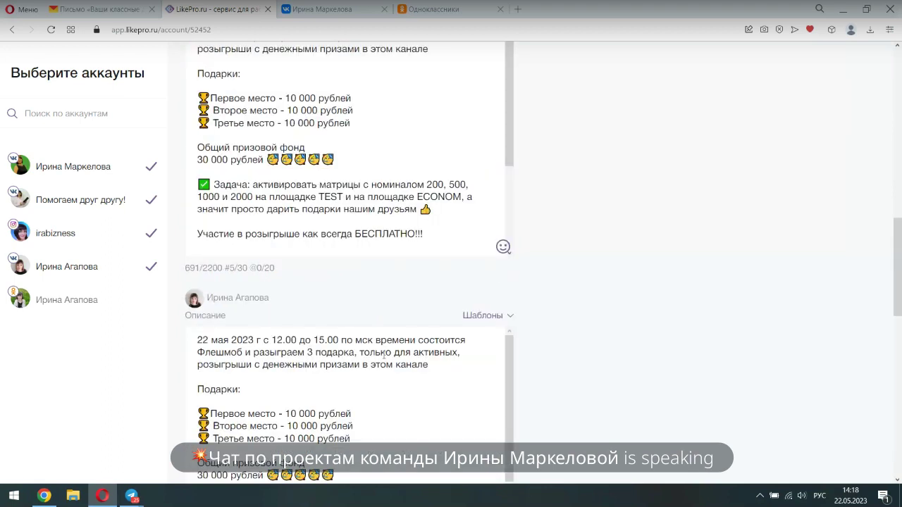
# Add "Желаю выиграть призы! Но их всего три!" and "Кому-то повезет!" below the prize fund line in the first account's description
pyautogui.scroll(10, 384, 355)
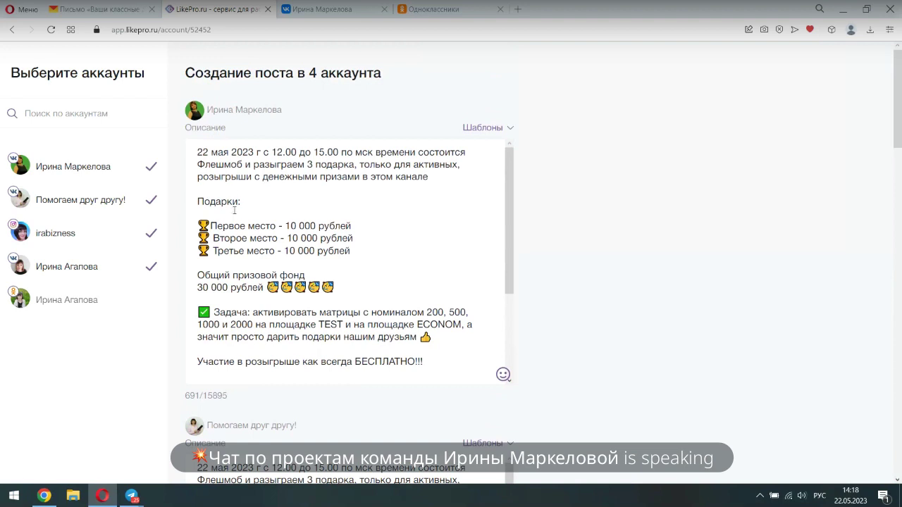
pyautogui.click(339, 290)
pyautogui.press('Return')
pyautogui.press('Return')
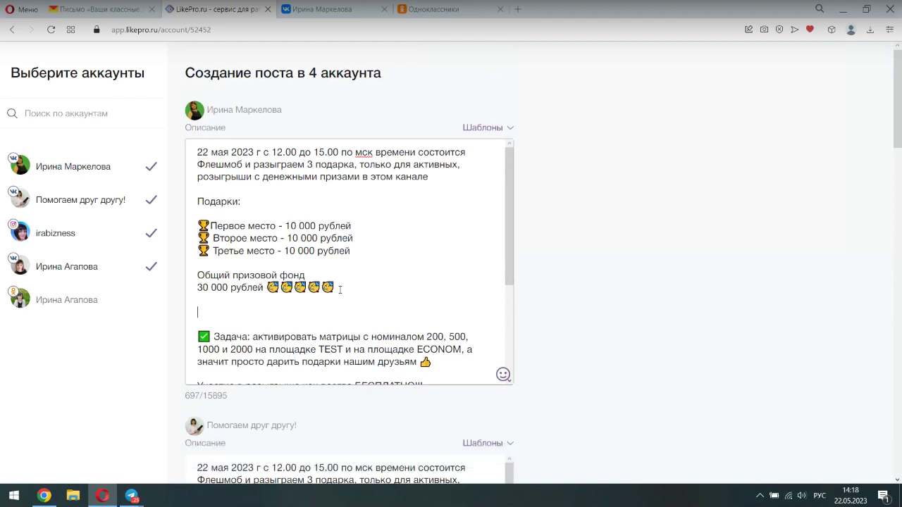
pyautogui.write('Желаю выигр')
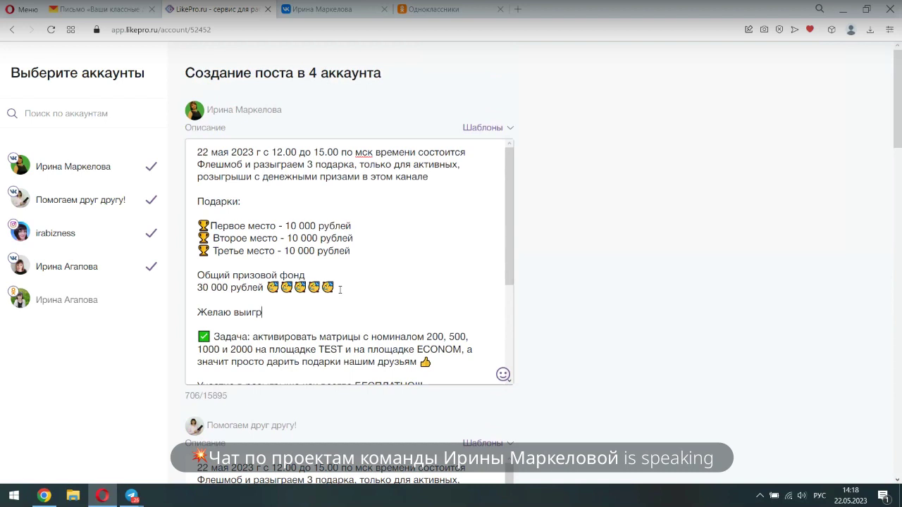
pyautogui.write('ать призы')
pyautogui.write('! Но их в')
pyautogui.write('сего')
pyautogui.write(' три')
pyautogui.write('Кому-то ')
pyautogui.write('повезет!')
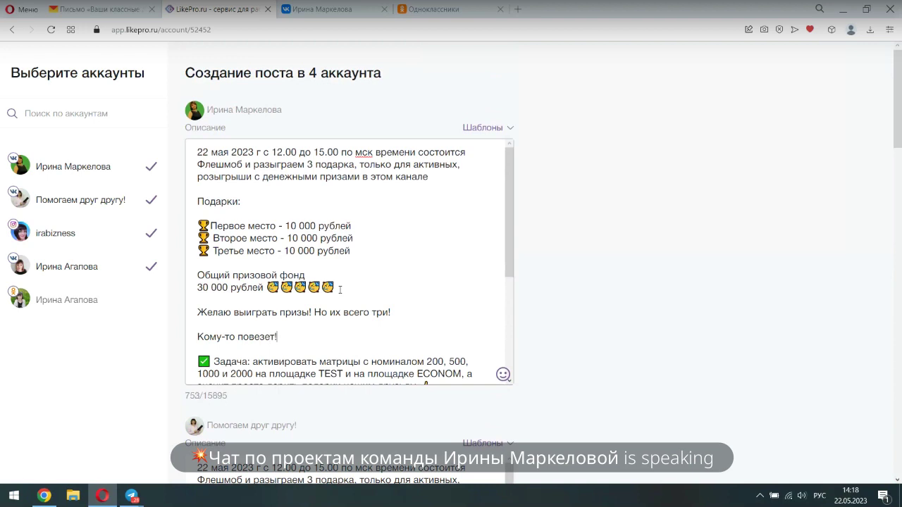
# Add the line "Желаю трем людям победы!" below the third-place prize in the description for "Помогаем друг другу!"
pyautogui.scroll(-5, 341, 289)
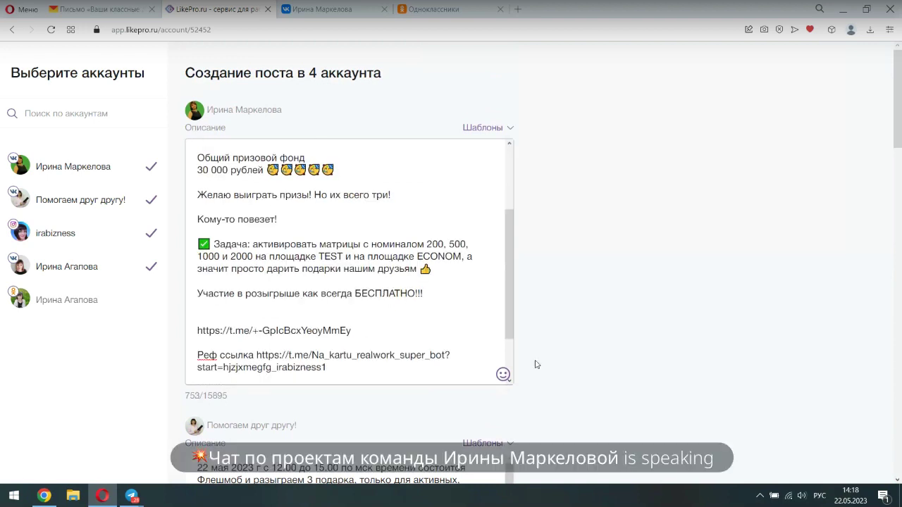
pyautogui.scroll(-3, 378, 377)
pyautogui.click(355, 333)
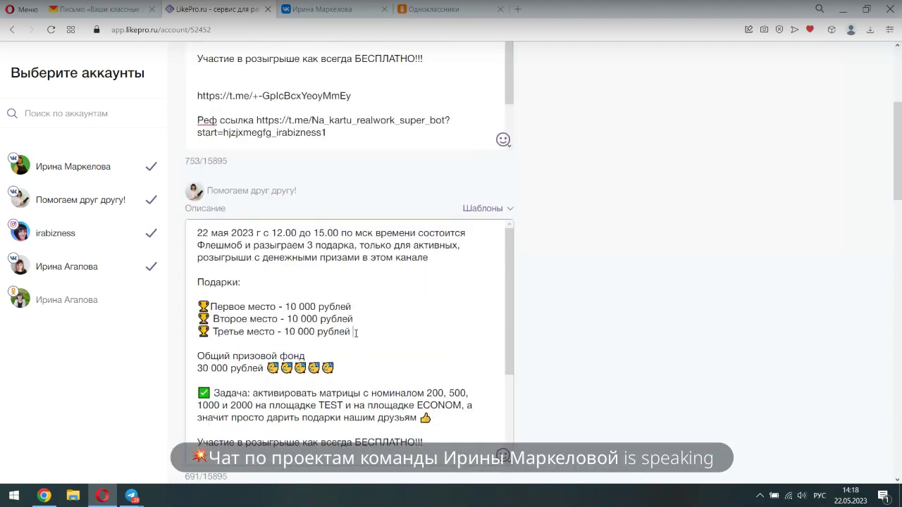
pyautogui.press('Return')
pyautogui.press('Return')
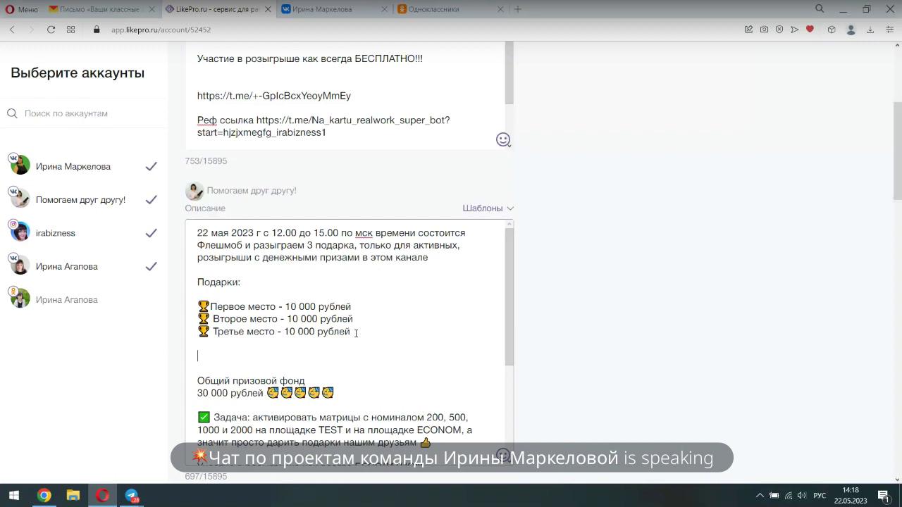
pyautogui.write('Желаю трем людям победы!')
# Set the publication minutes to 20 and schedule the post for the selected accounts
pyautogui.scroll(-3, 356, 333)
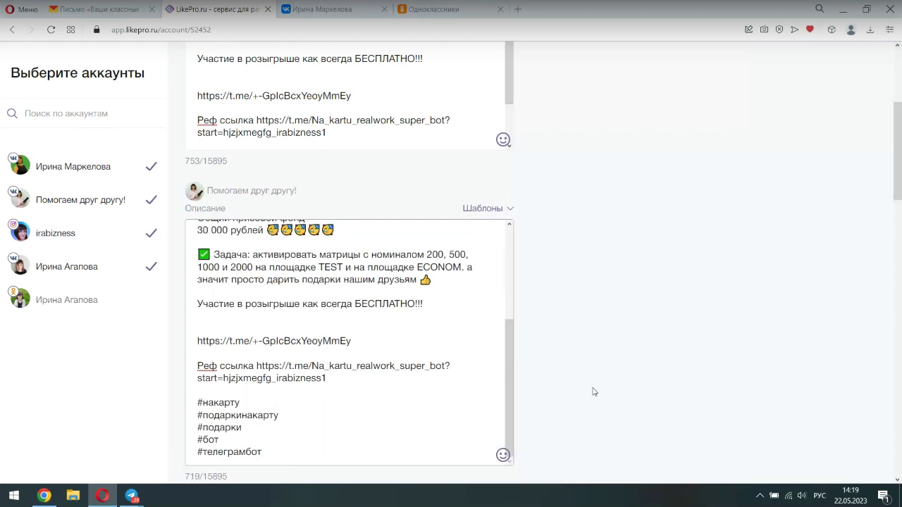
pyautogui.scroll(-6, 594, 393)
pyautogui.scroll(-3, 346, 282)
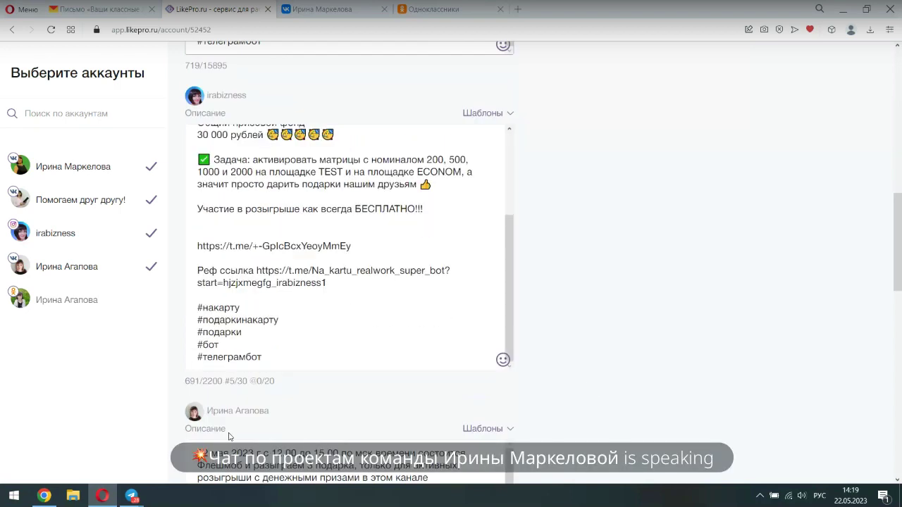
pyautogui.scroll(-2, 176, 394)
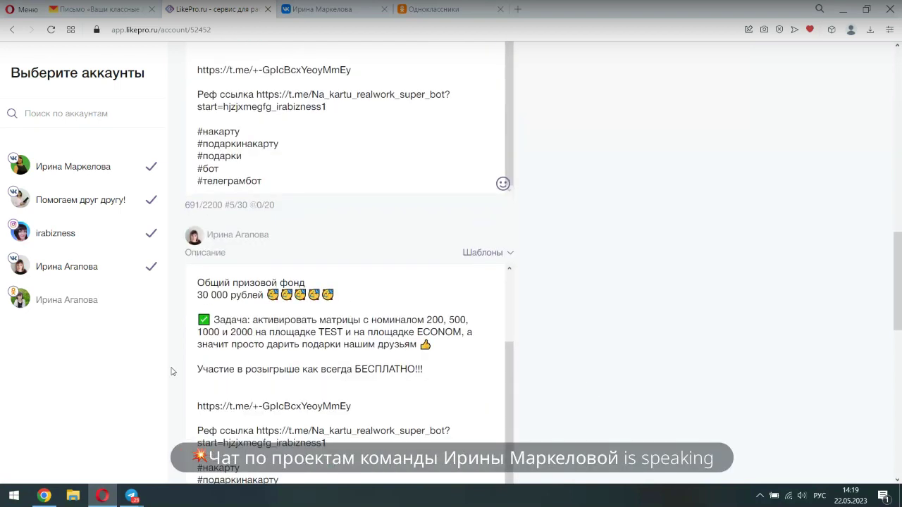
pyautogui.scroll(-10, 172, 371)
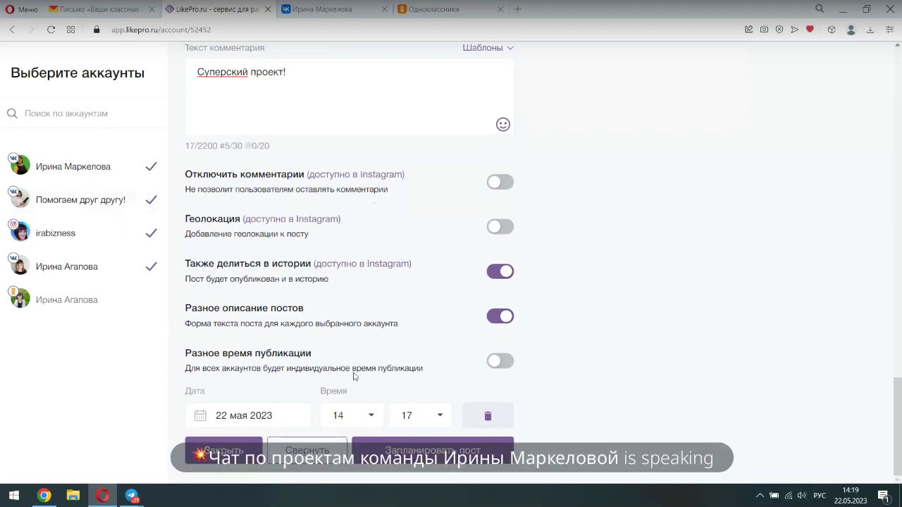
pyautogui.click(423, 416)
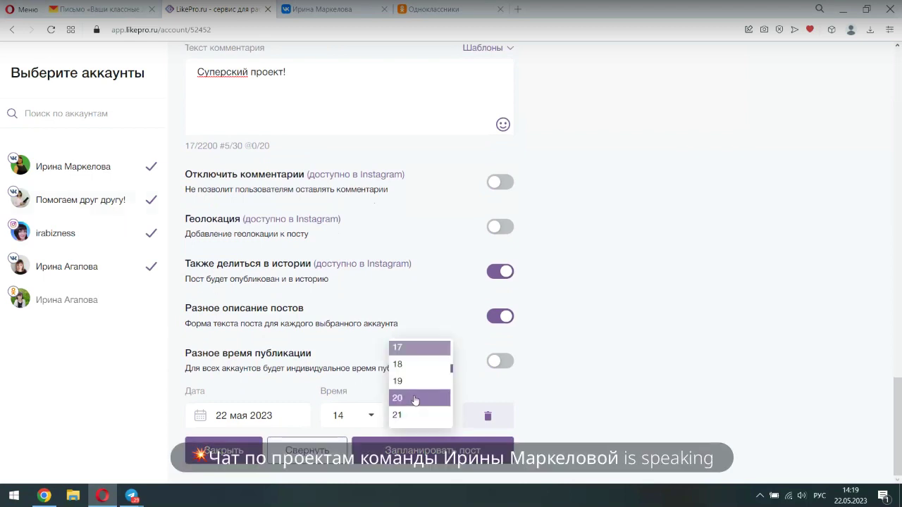
pyautogui.click(405, 397)
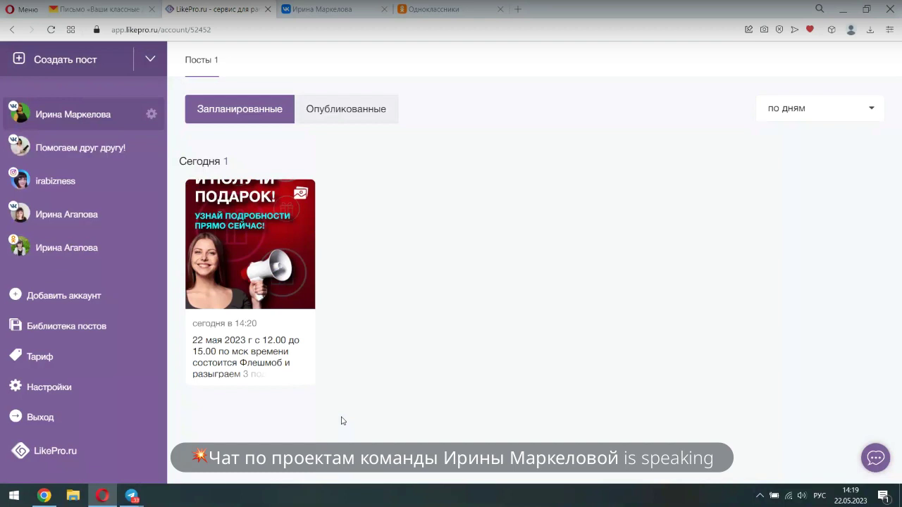
# Switch to the VK profile and copy the link of the pinned post dated 18 May at 14:12
pyautogui.click(150, 62)
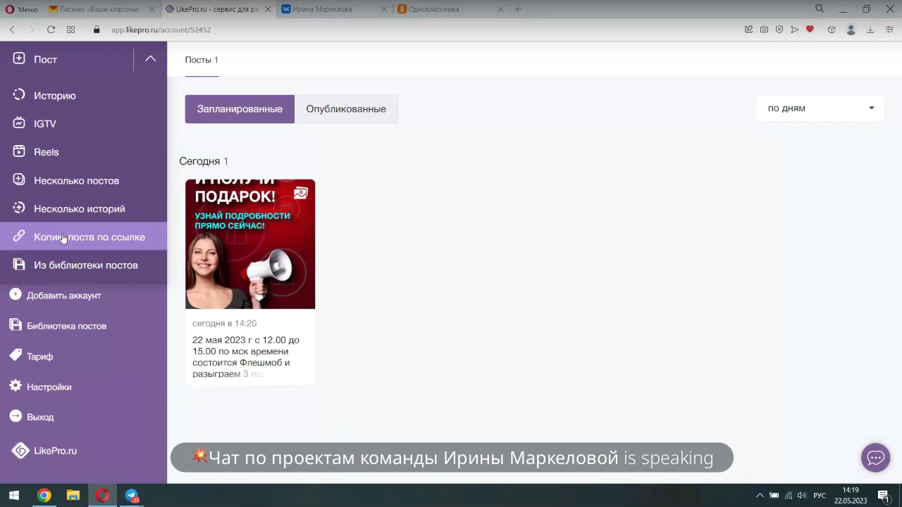
pyautogui.click(318, 10)
pyautogui.scroll(-5, 370, 260)
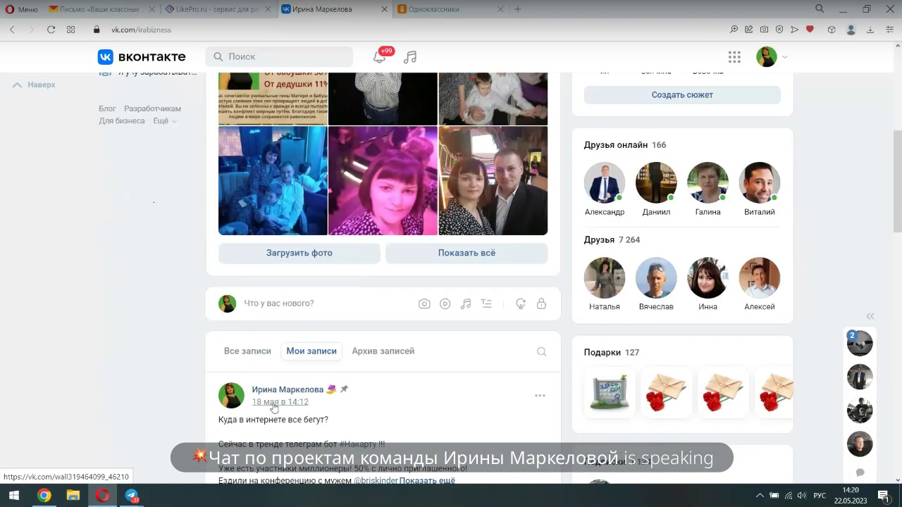
pyautogui.rightClick(273, 408)
pyautogui.click(312, 310)
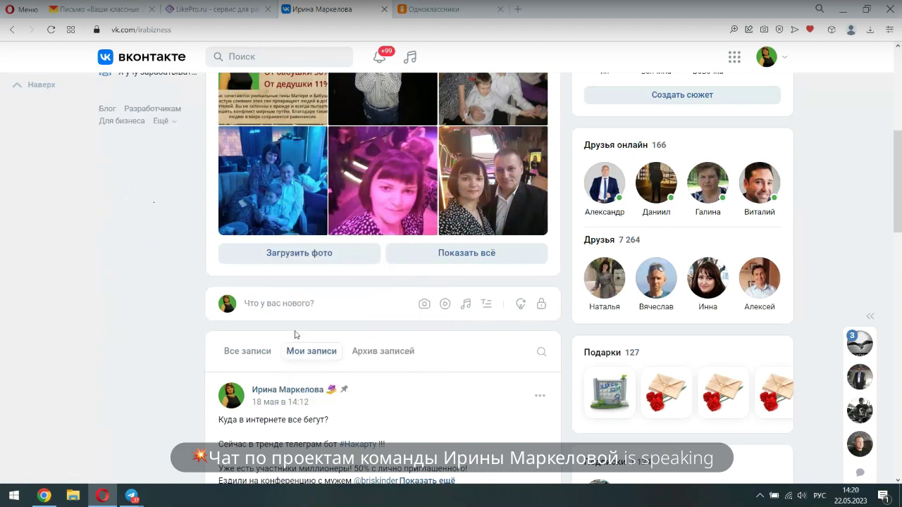
# Return to LikePro.ru and create a copy of the post from the copied VK link
pyautogui.click(230, 9)
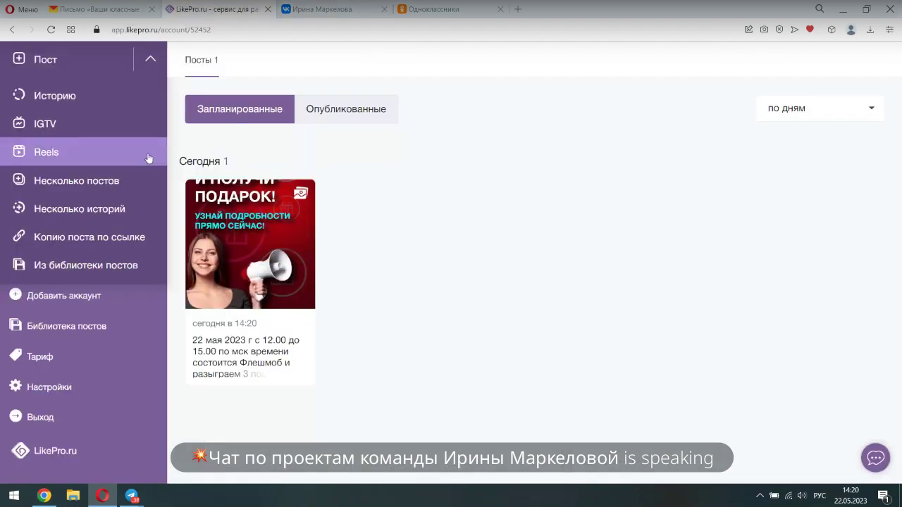
pyautogui.click(55, 241)
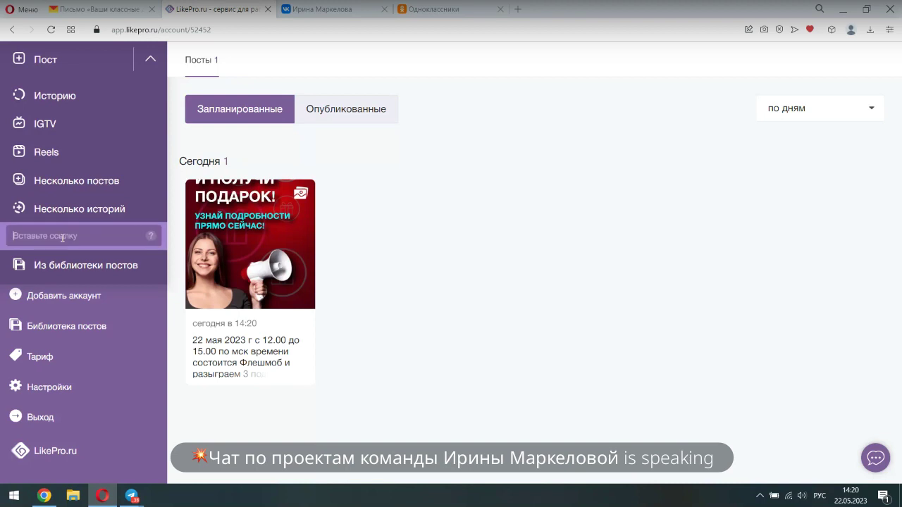
pyautogui.rightClick(53, 238)
pyautogui.click(78, 332)
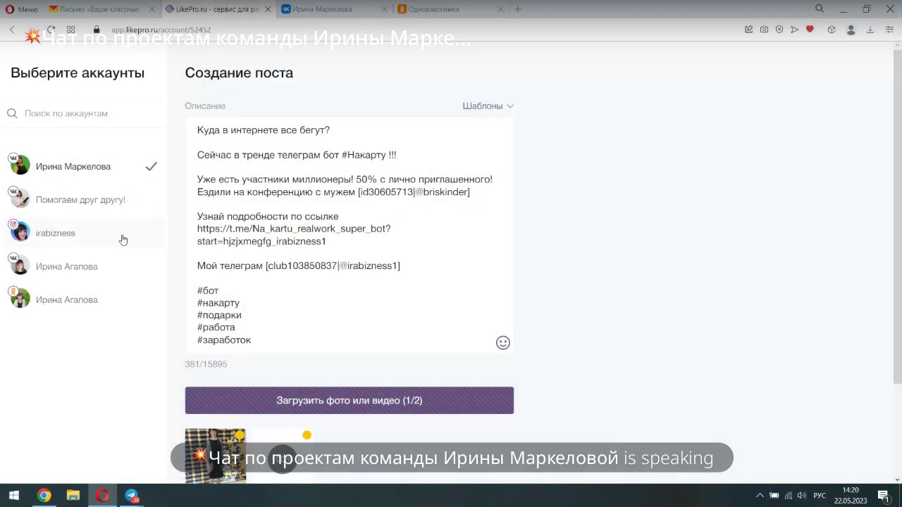
# Replace the two lines about millionaire participants and the conference with "Галактический бот, уникальный маркетинг!" in the copied description
pyautogui.scroll(-2, 251, 324)
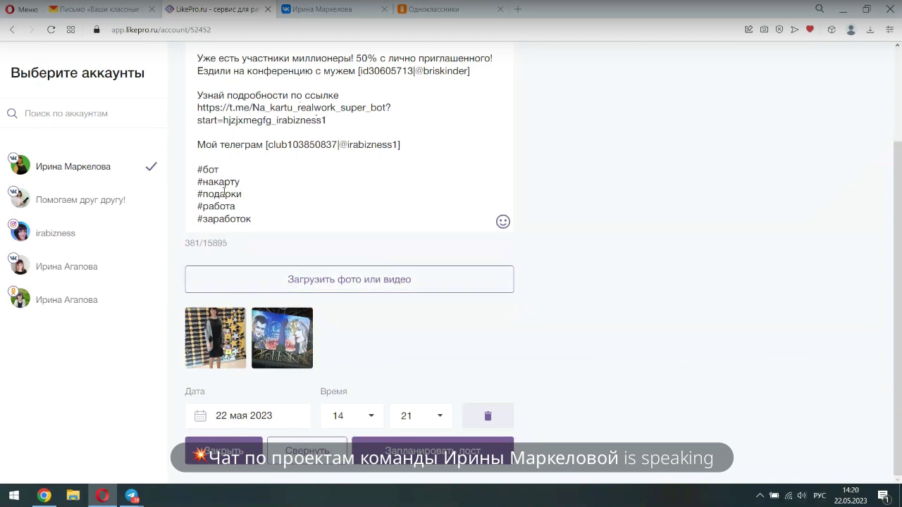
pyautogui.scroll(2, 217, 169)
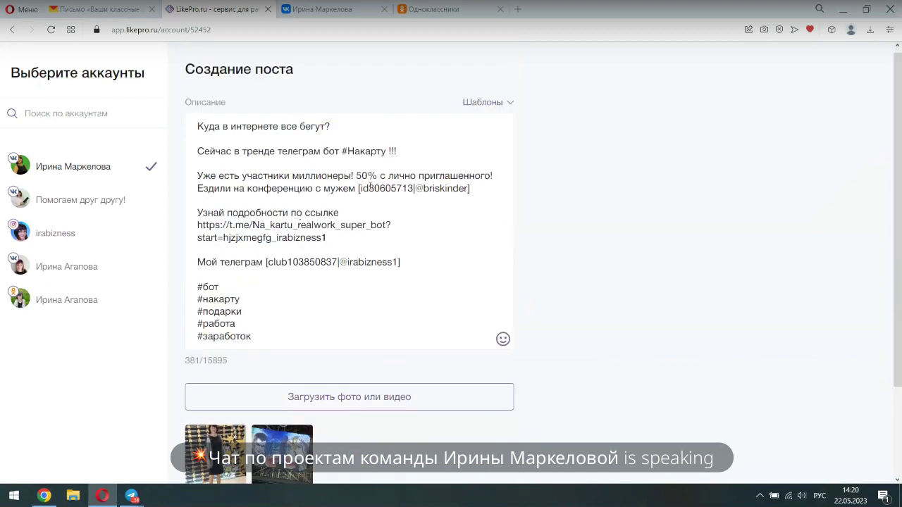
pyautogui.moveTo(481, 189); pyautogui.dragTo(182, 182)
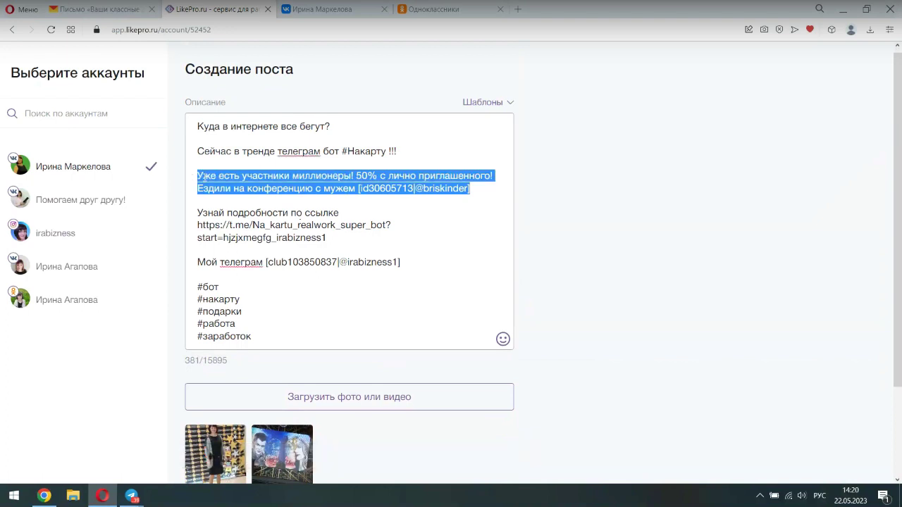
pyautogui.press('BackSpace')
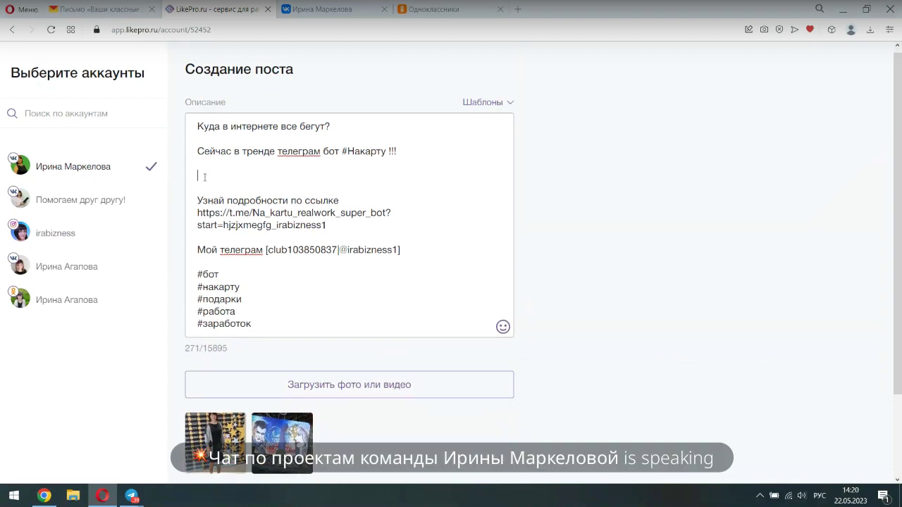
pyautogui.write('Галактический бот, ')
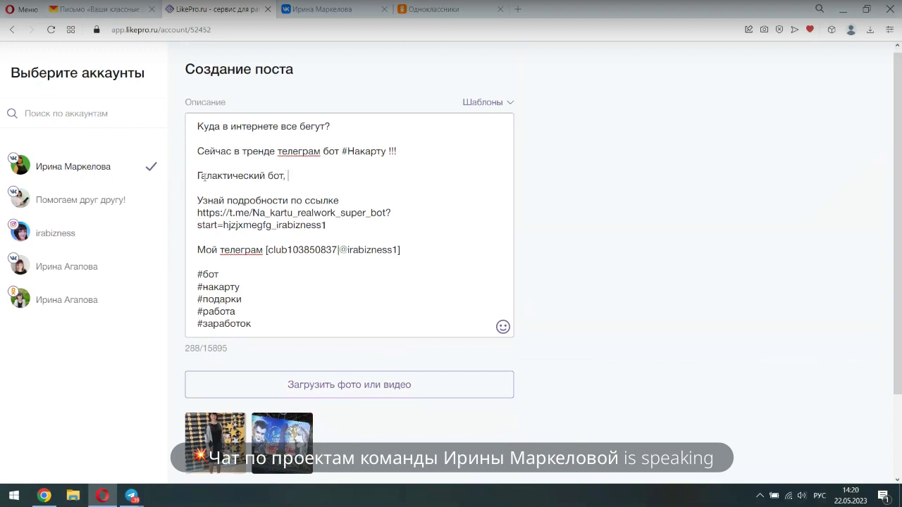
pyautogui.write('уникальный маркетинг!')
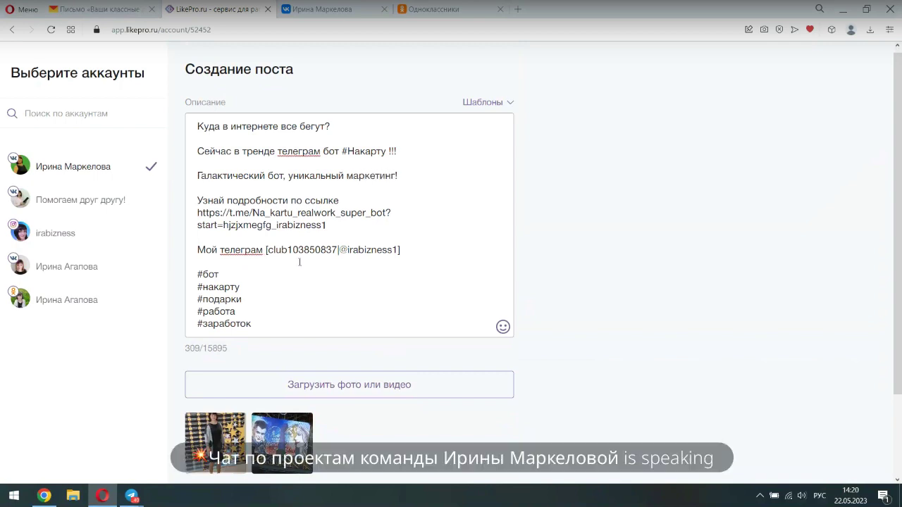
# Remove the club ID before the Telegram handle and the closing bracket after it in the description
pyautogui.moveTo(339, 251); pyautogui.dragTo(265, 252)
pyautogui.press('BackSpace')
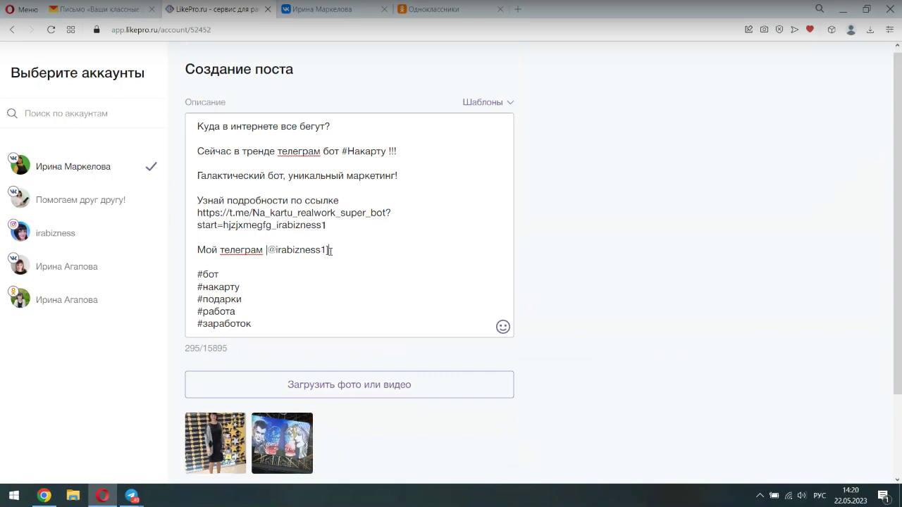
pyautogui.press('BackSpace')
# Delete both photos that came with the copied post
pyautogui.scroll(-2, 287, 346)
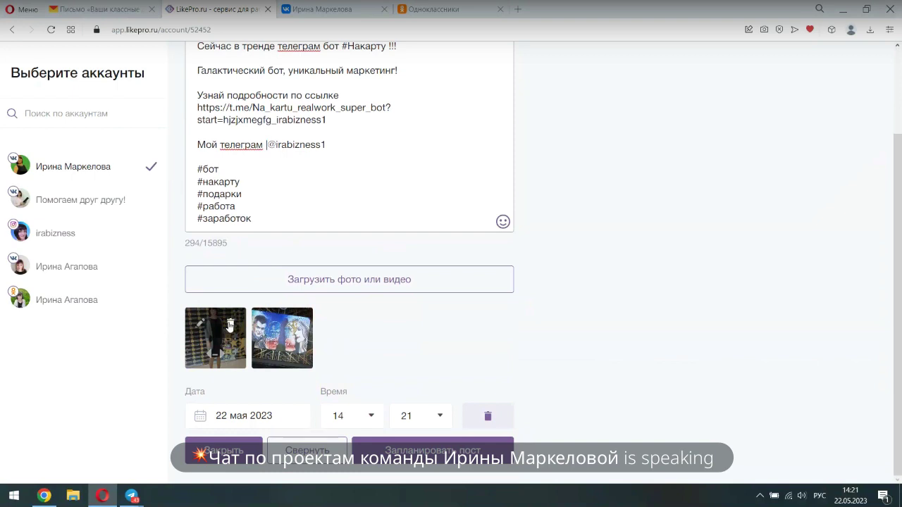
pyautogui.click(233, 323)
pyautogui.click(366, 298)
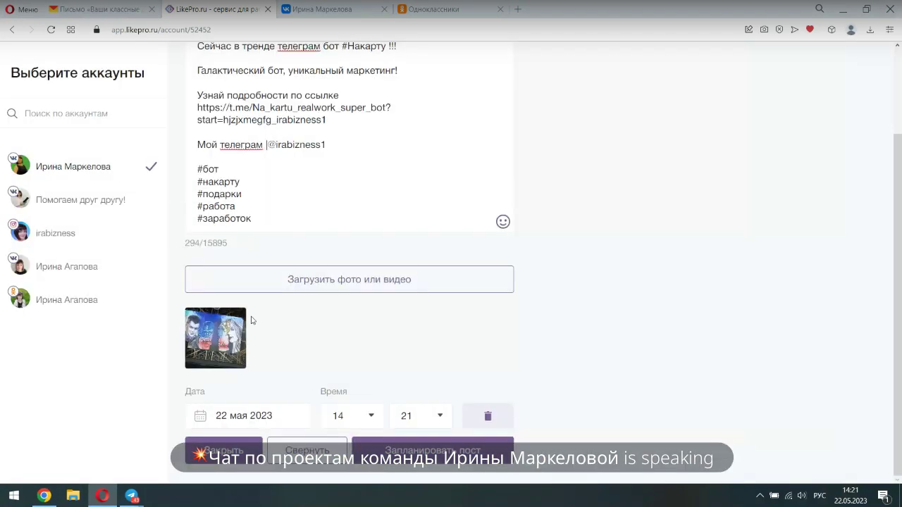
pyautogui.click(233, 323)
pyautogui.click(370, 291)
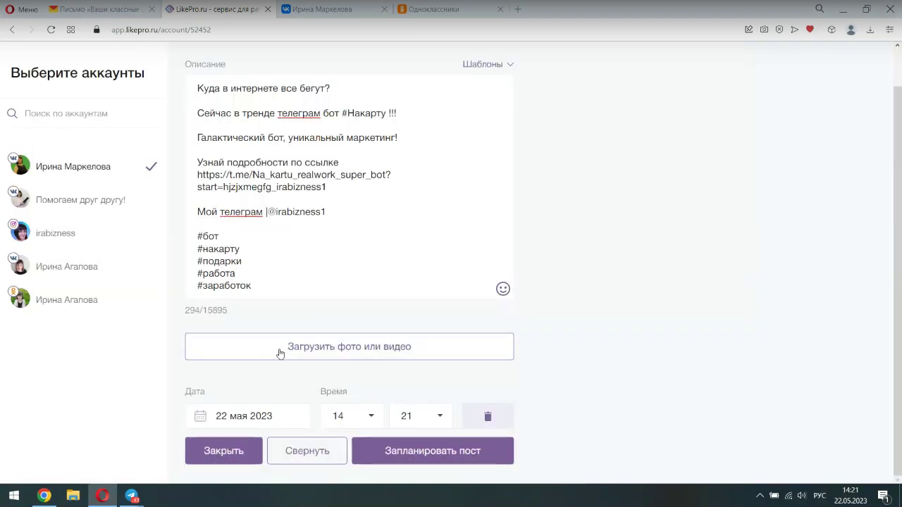
# Upload the photo 20230506_165509 from the Москва pictures folder to the copied post
pyautogui.click(294, 348)
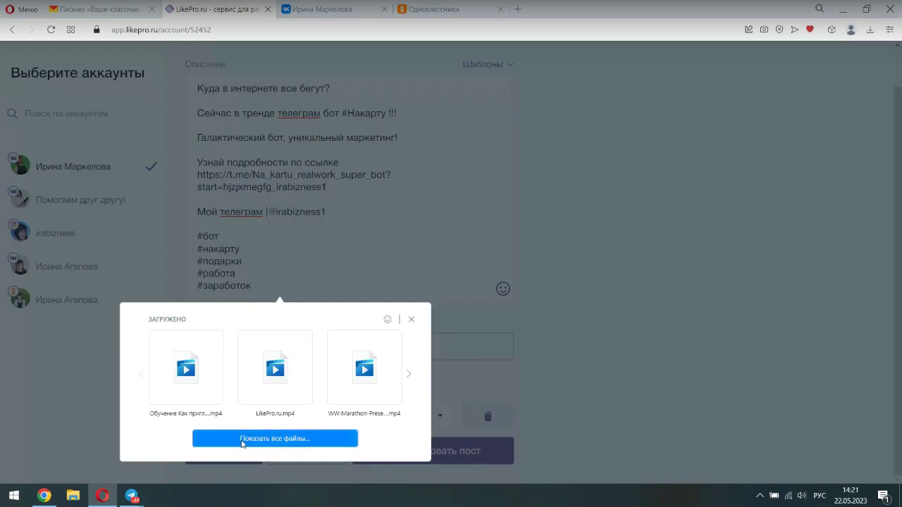
pyautogui.click(224, 308)
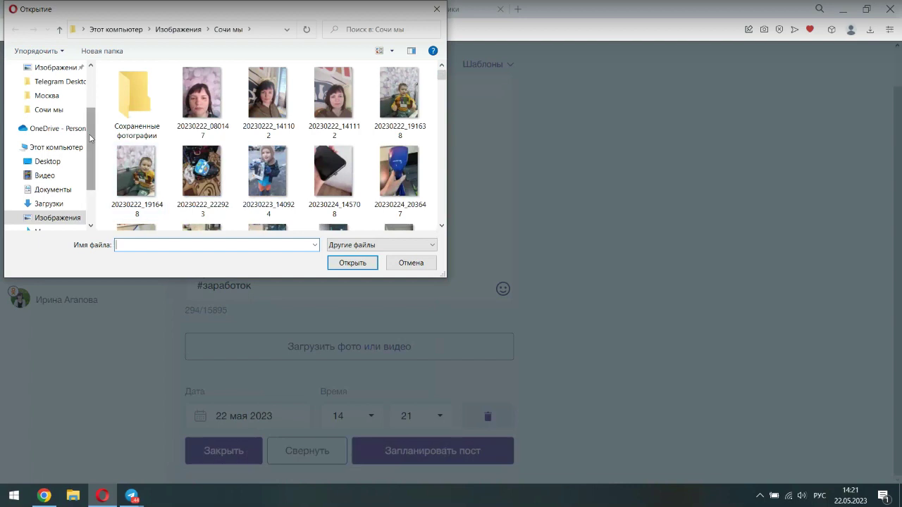
pyautogui.click(44, 97)
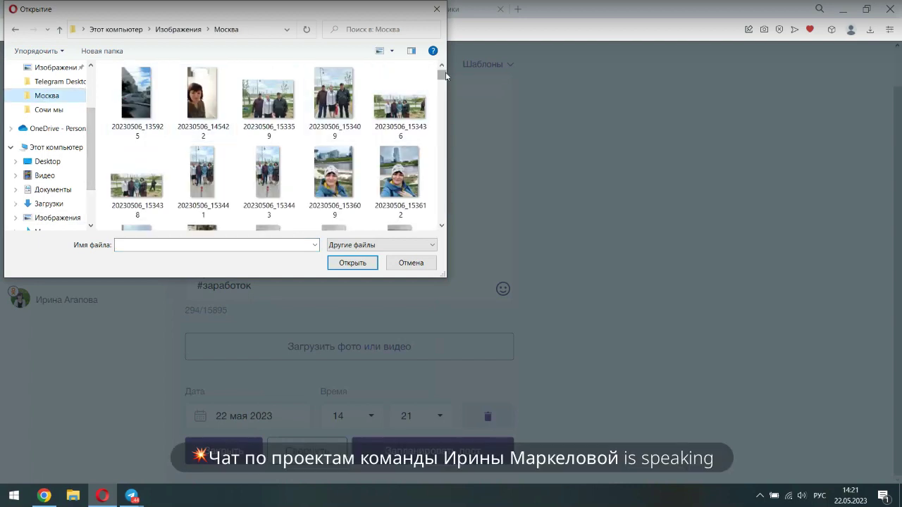
pyautogui.scroll(-1, 446, 78)
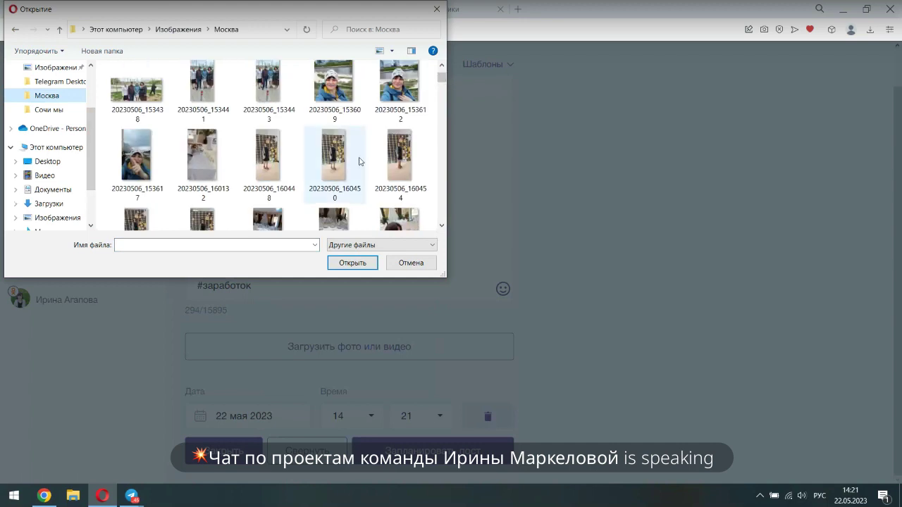
pyautogui.moveTo(440, 78); pyautogui.dragTo(440, 86)
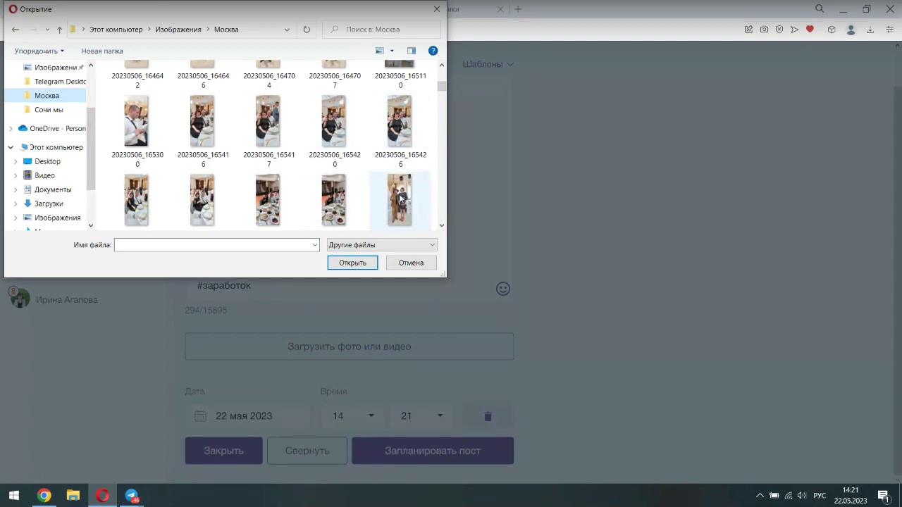
pyautogui.click(206, 208)
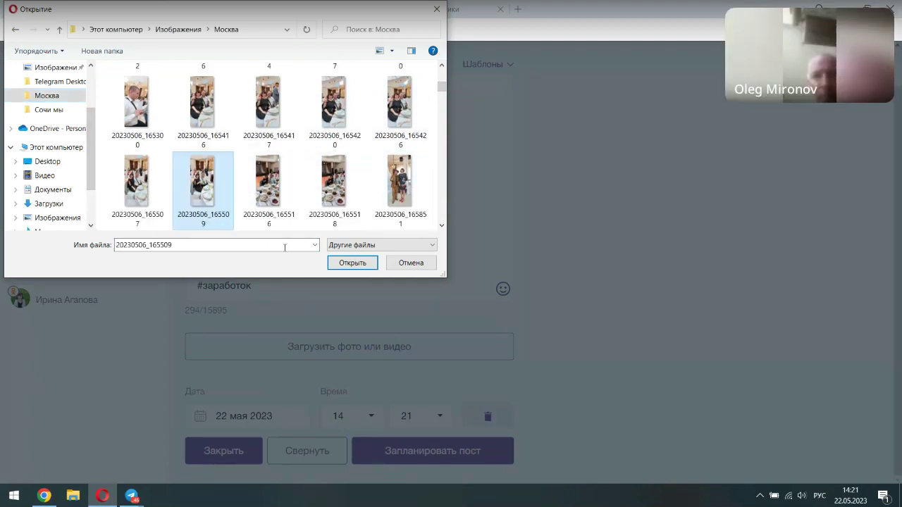
pyautogui.click(333, 263)
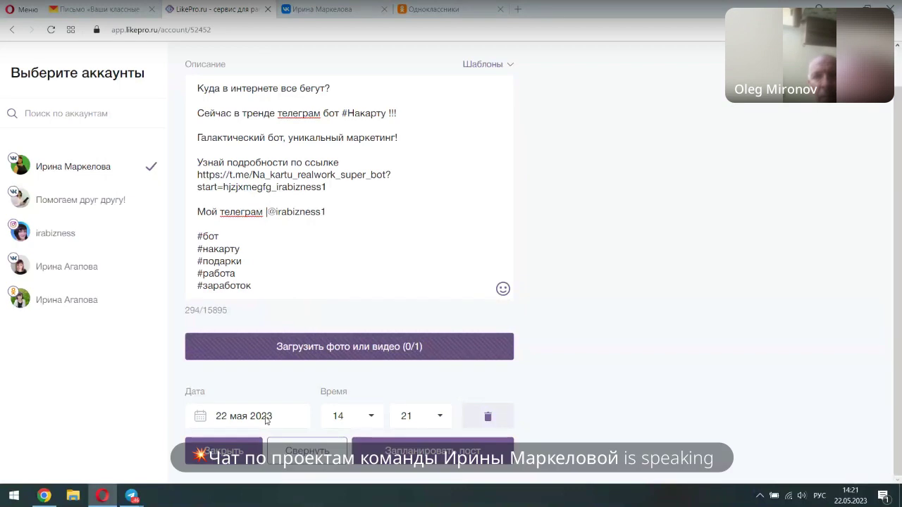
# Set the copied post's publication date to 24 May 2023 and the hour to 07
pyautogui.click(219, 425)
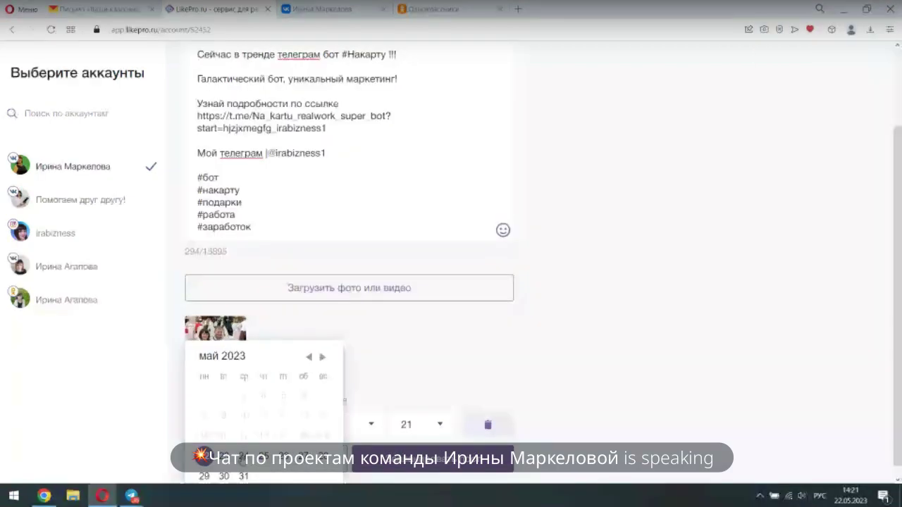
pyautogui.click(242, 457)
pyautogui.click(338, 424)
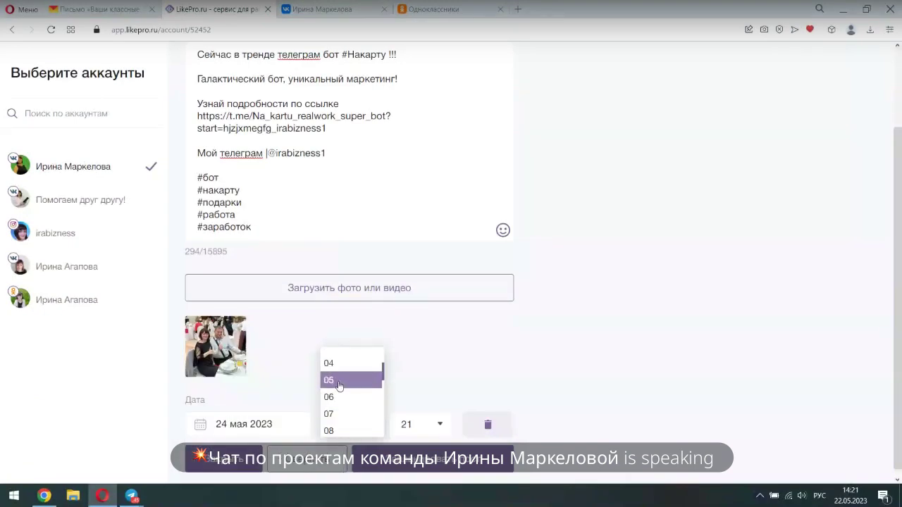
pyautogui.click(337, 413)
pyautogui.scroll(-1, 368, 391)
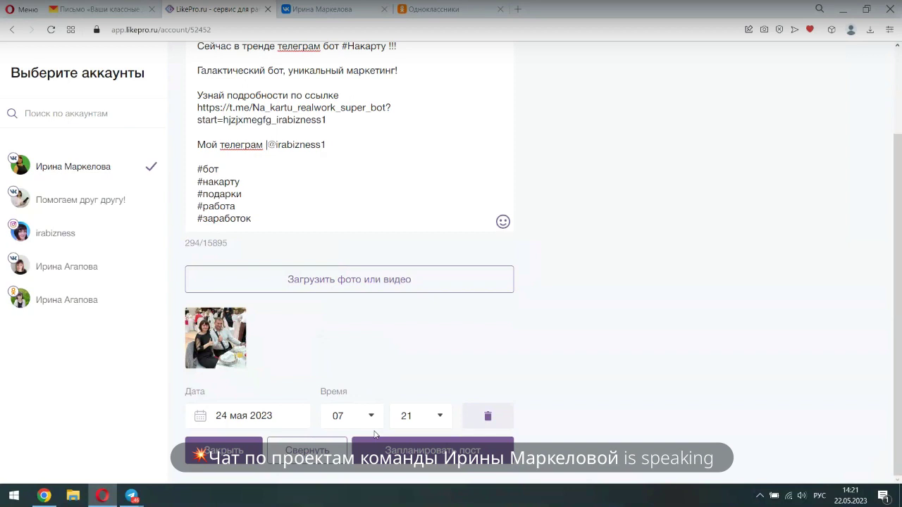
# Add the "Помогаем друг другу!" community and the second personal VK account to the accounts that publish the post
pyautogui.click(136, 202)
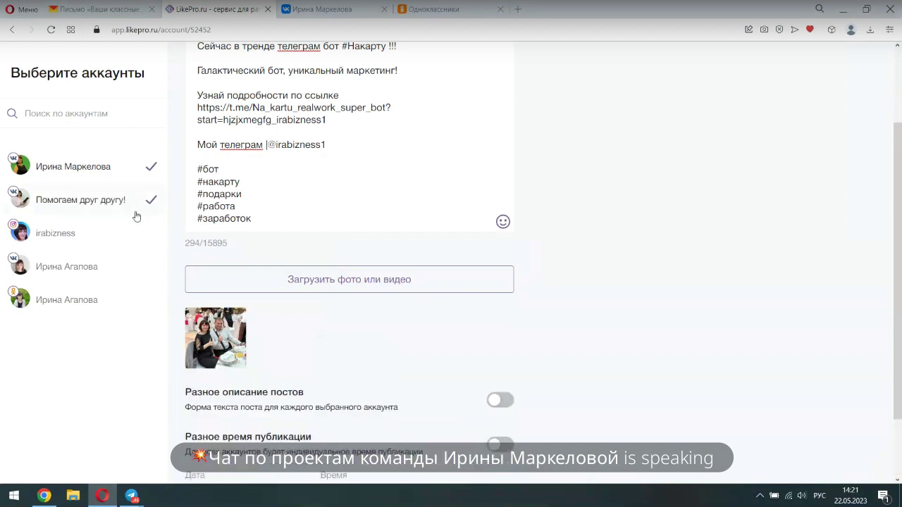
pyautogui.click(124, 272)
pyautogui.scroll(-1, 613, 352)
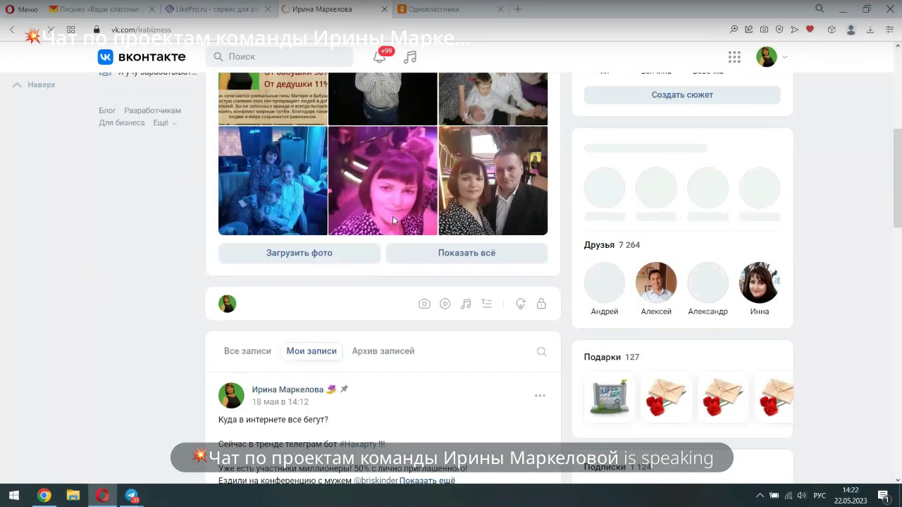
# Find the newly published flash-mob post of 22 May 2023 on the VK wall and copy its link
pyautogui.scroll(-5, 393, 215)
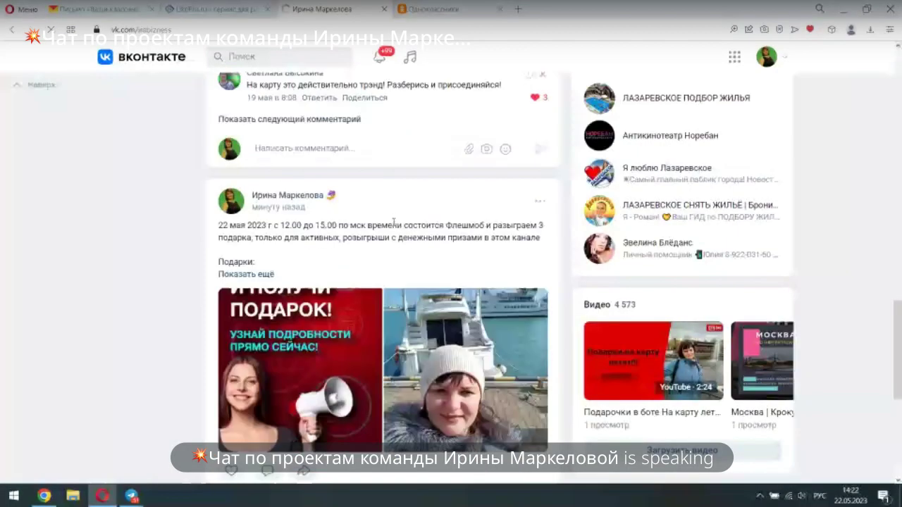
pyautogui.scroll(-1, 393, 223)
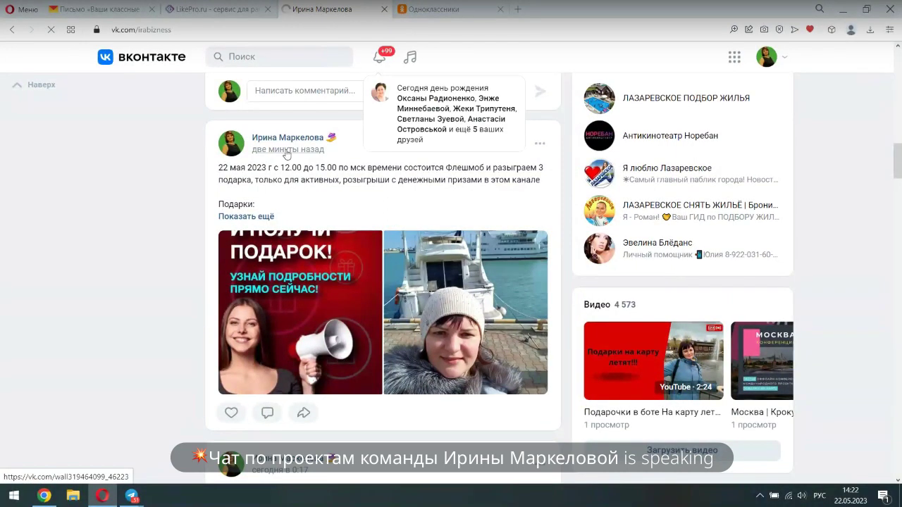
pyautogui.rightClick(286, 154)
pyautogui.click(310, 224)
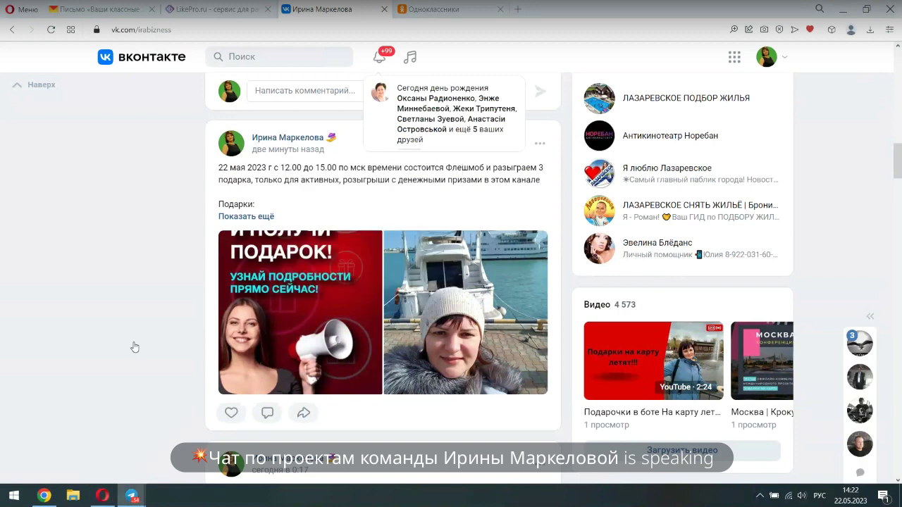
# Switch to Telegram, search the chats for "пиа" and open "Чат пиара На карту"
pyautogui.click(132, 495)
pyautogui.write('пиа')
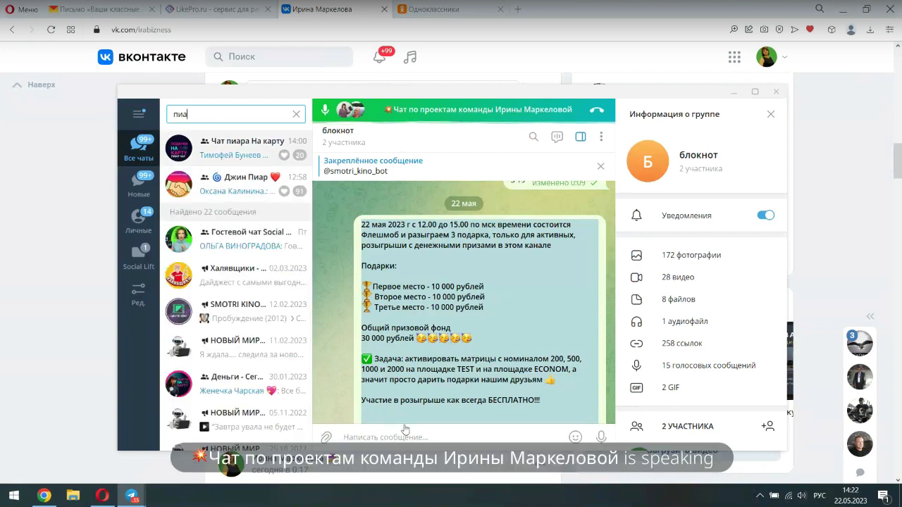
pyautogui.press('Return')
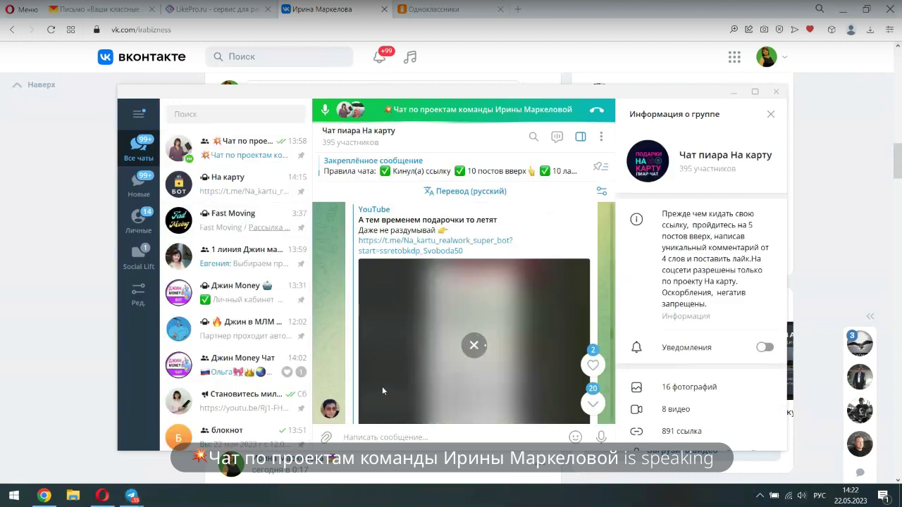
# Send the copied VK post link as a message in the chat and view the posted message
pyautogui.rightClick(384, 436)
pyautogui.click(402, 352)
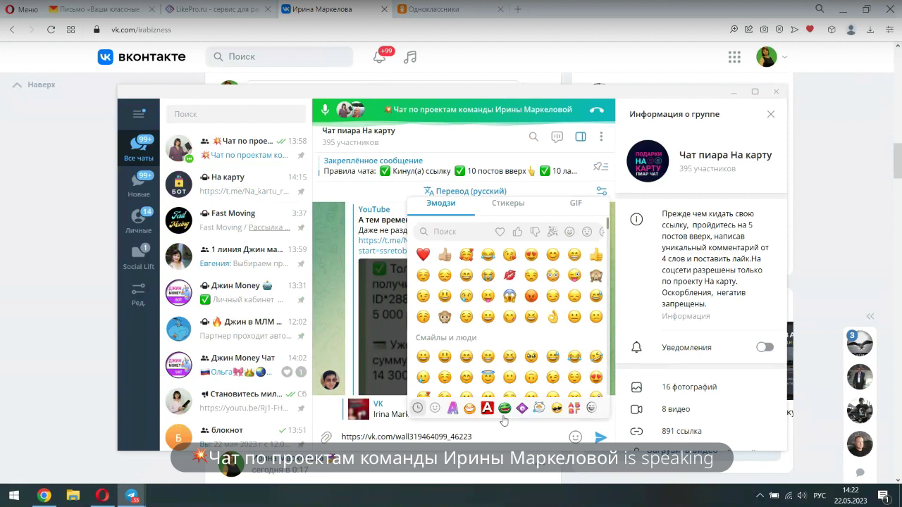
pyautogui.click(599, 438)
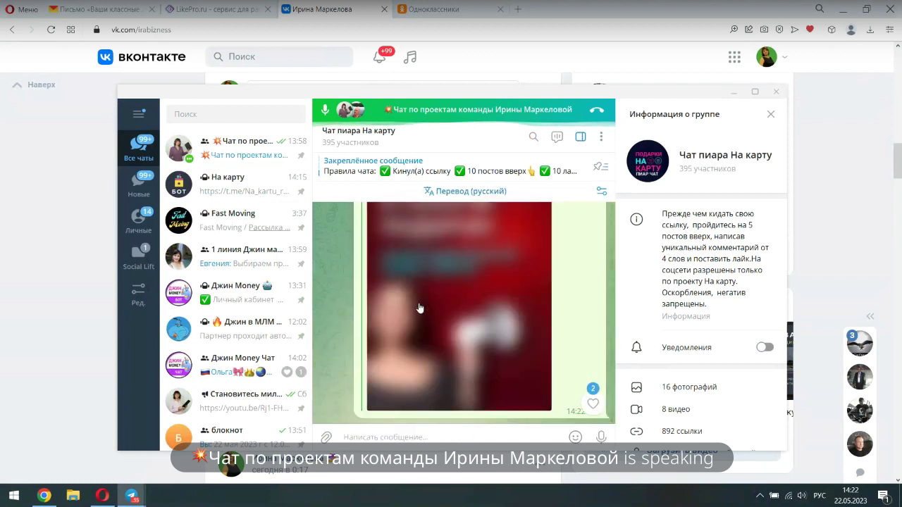
pyautogui.scroll(3, 419, 308)
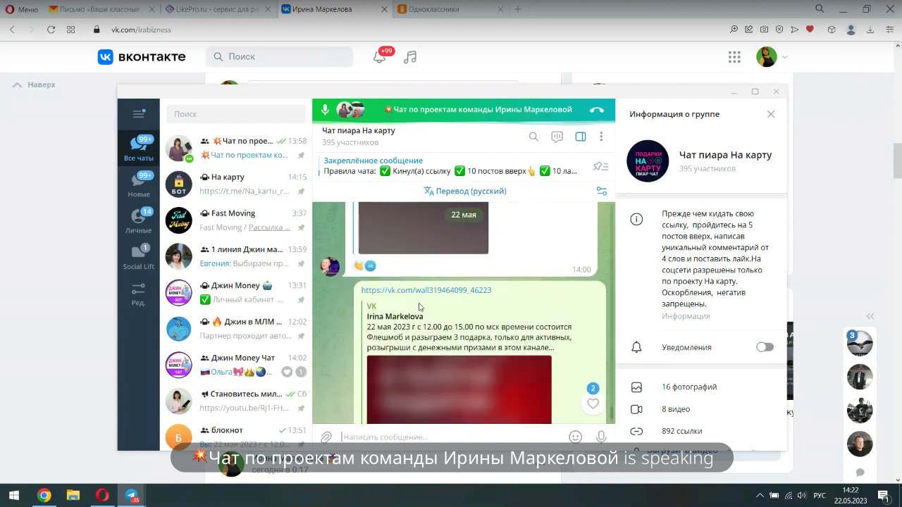